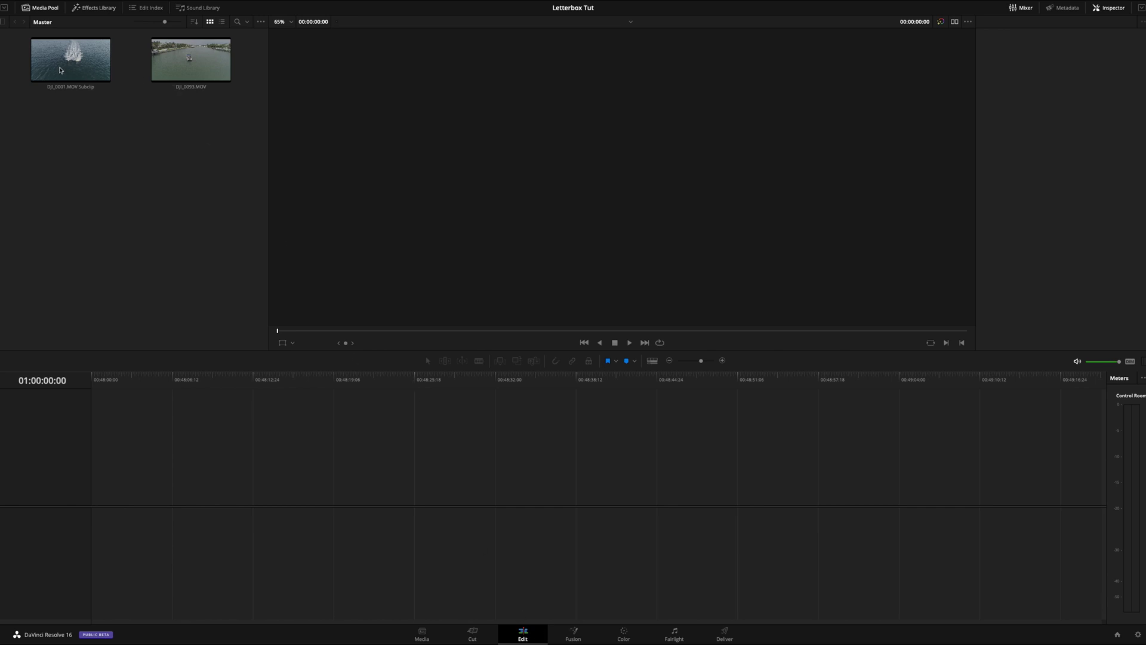
Step: Place the DJI_0001.MOV Subclip on a new timeline and zoom it to 1.070
{"action": "left_click_drag", "start_coordinate": [60, 70], "coordinate": [174, 475]}
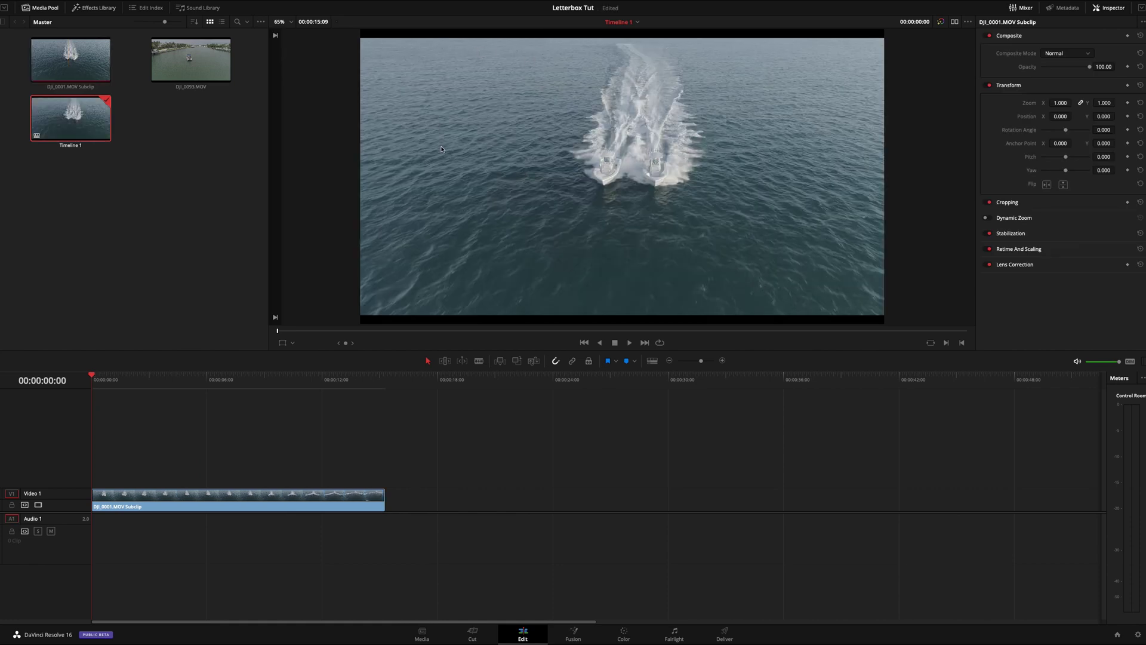
{"action": "left_click", "coordinate": [219, 501]}
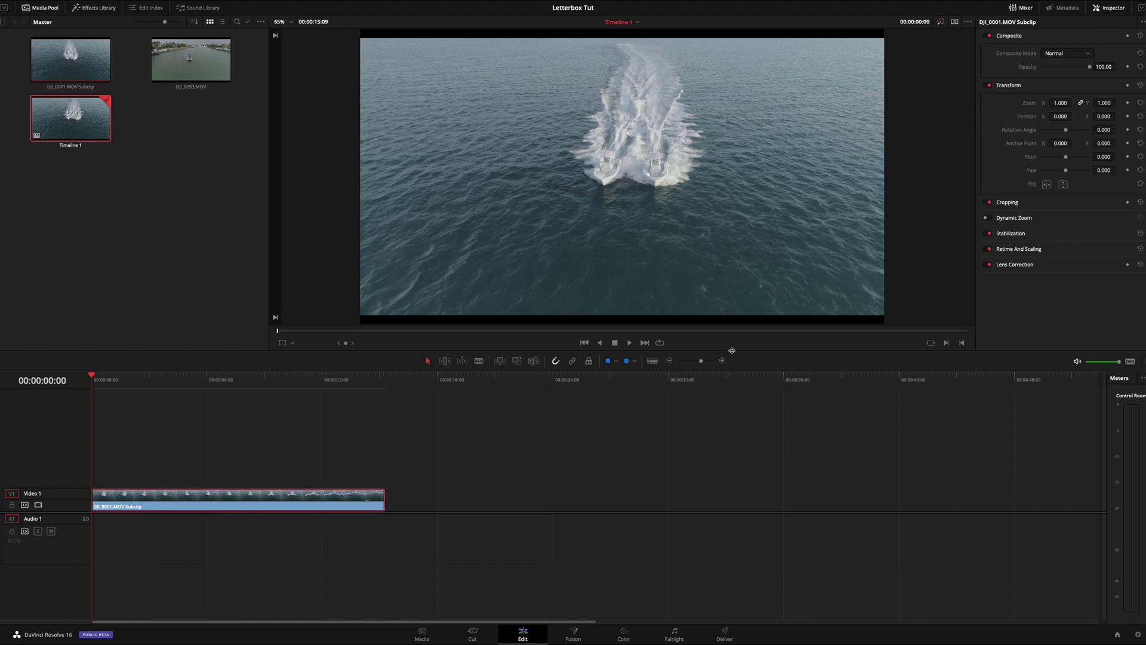
{"action": "left_click_drag", "start_coordinate": [731, 353], "coordinate": [732, 375]}
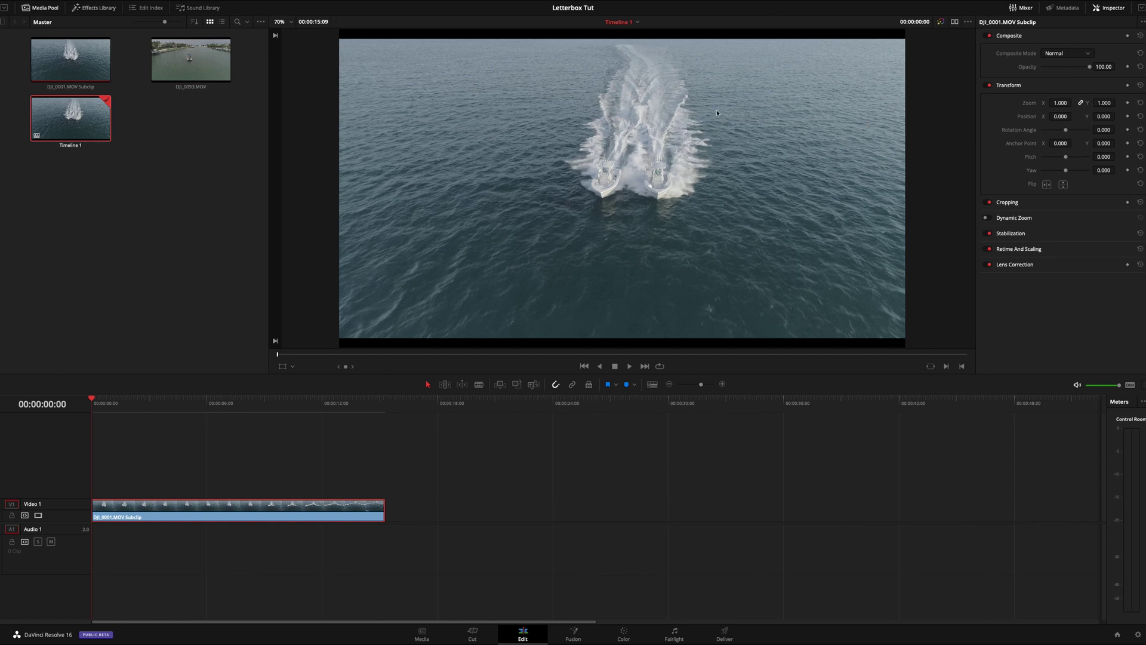
{"action": "left_click", "coordinate": [1061, 103]}
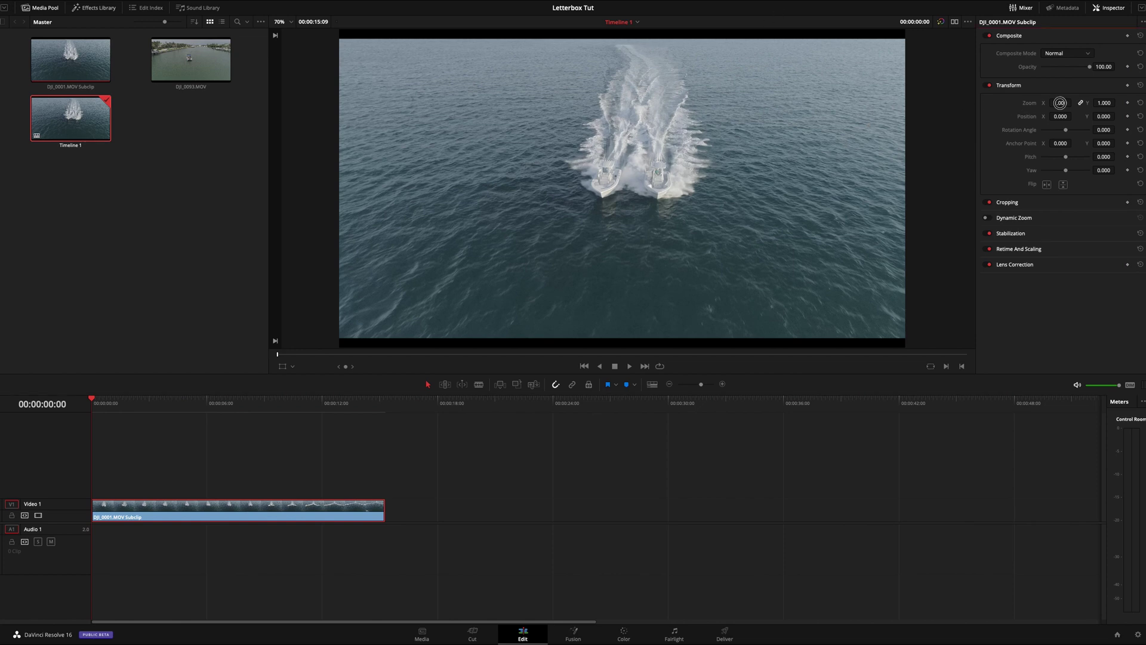
{"action": "left_click_drag", "start_coordinate": [1060, 103], "coordinate": [1060, 103]}
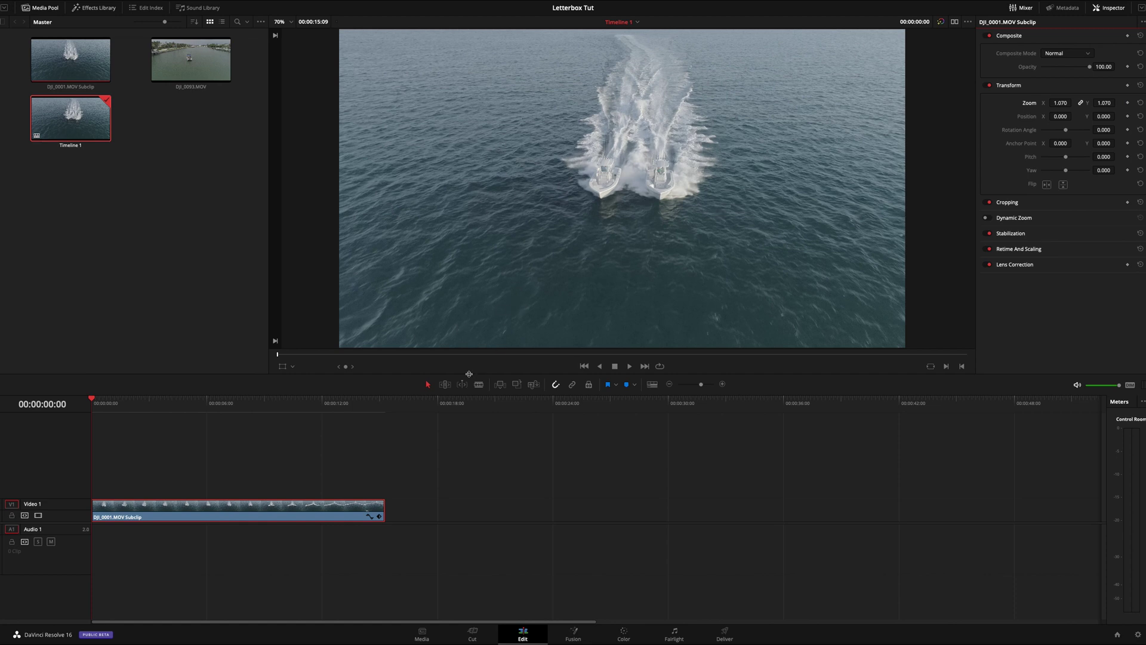
Step: Trim off the clip's opening seconds and ripple-delete the gap so it starts at zero
{"action": "key", "text": "space"}
{"action": "left_click_drag", "start_coordinate": [109, 406], "coordinate": [243, 398]}
{"action": "left_click_drag", "start_coordinate": [94, 507], "coordinate": [213, 501]}
{"action": "left_click", "coordinate": [213, 399]}
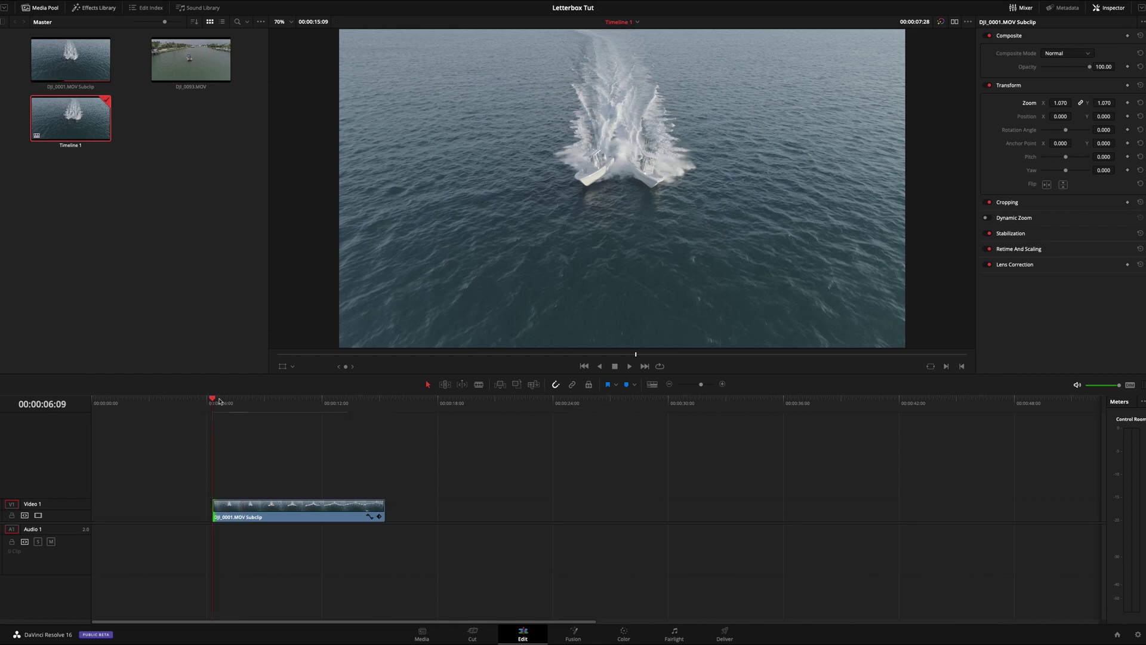
{"action": "left_click", "coordinate": [180, 508]}
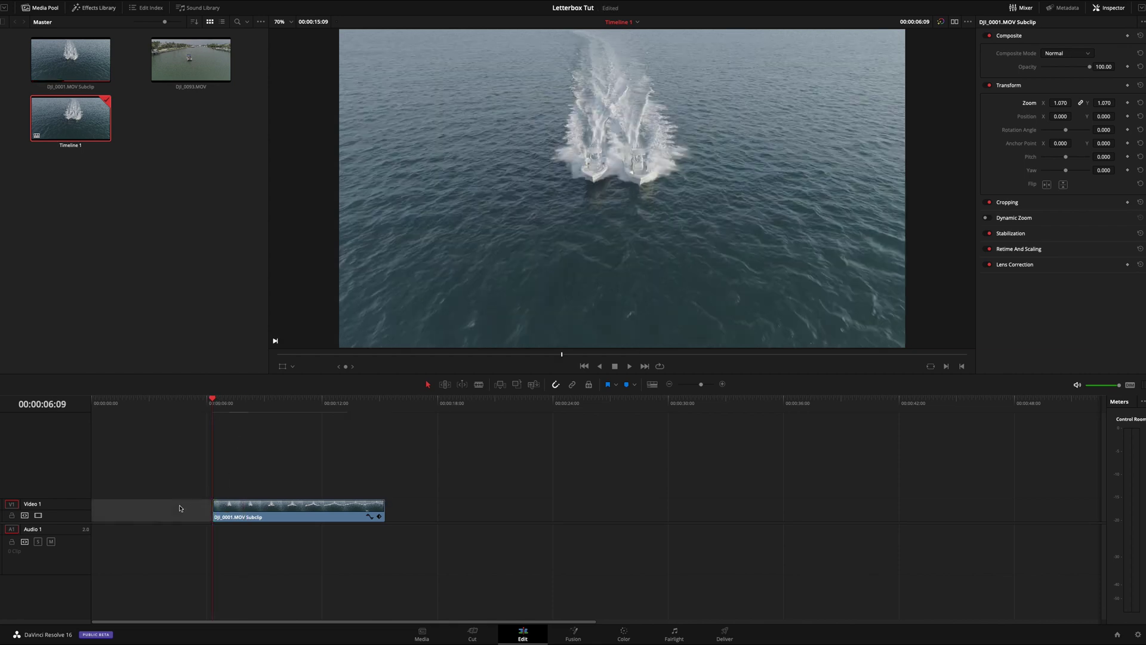
{"action": "key", "text": "Delete"}
{"action": "left_click", "coordinate": [93, 400]}
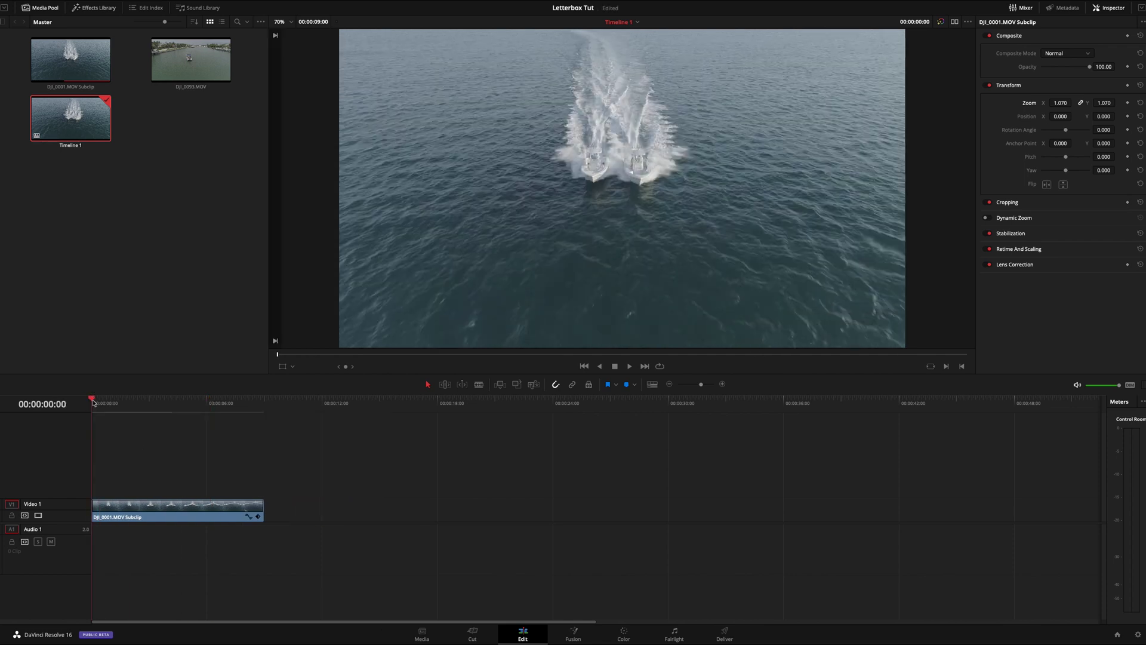
{"action": "key", "text": "space"}
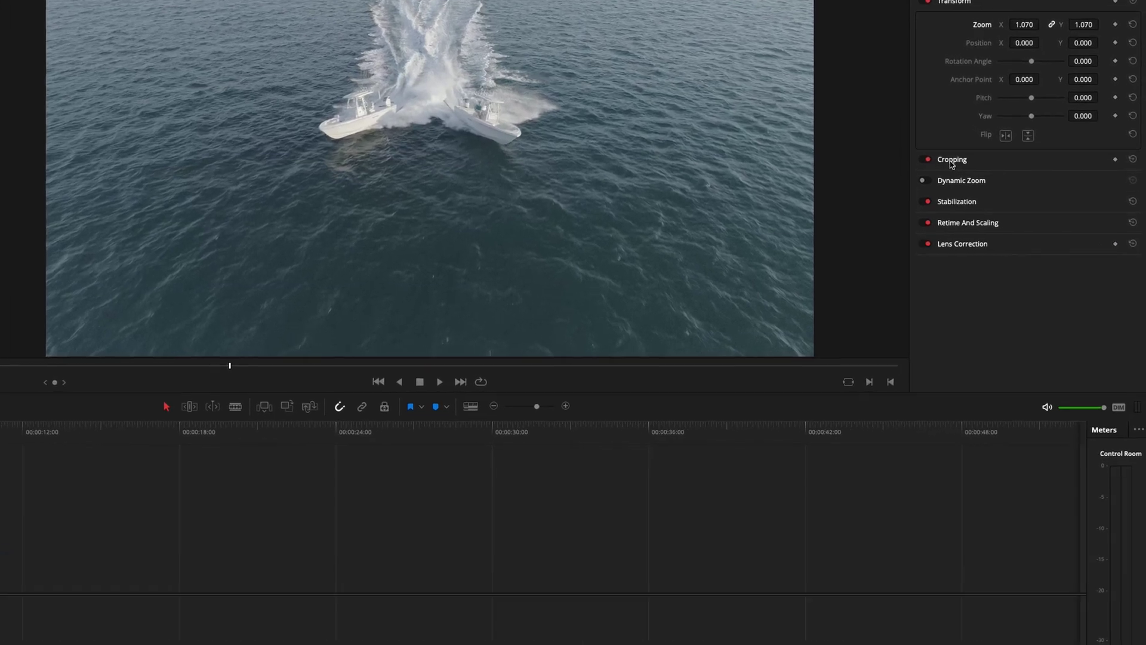
Step: In Cropping, set Crop Bottom to 131.625 and Crop Top to 131.5 for letterbox bars
{"action": "left_click", "coordinate": [963, 169]}
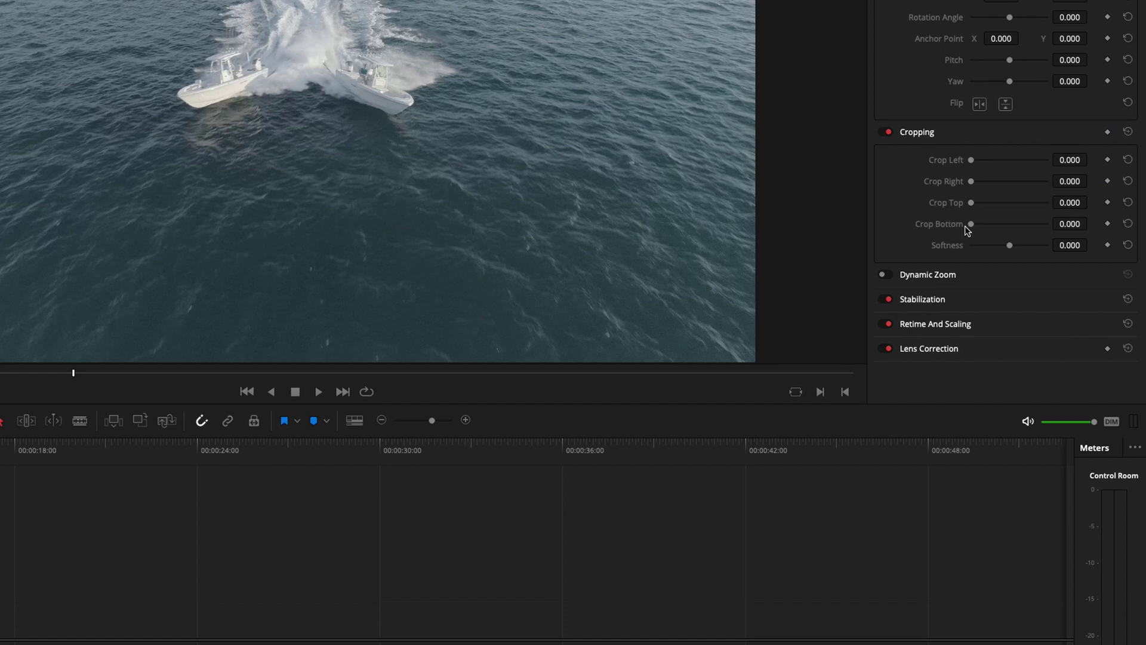
{"action": "mouse_move", "coordinate": [971, 225]}
{"action": "left_mouse_down"}
{"action": "mouse_move", "coordinate": [1000, 223]}
{"action": "mouse_move", "coordinate": [980, 227]}
{"action": "left_mouse_up"}
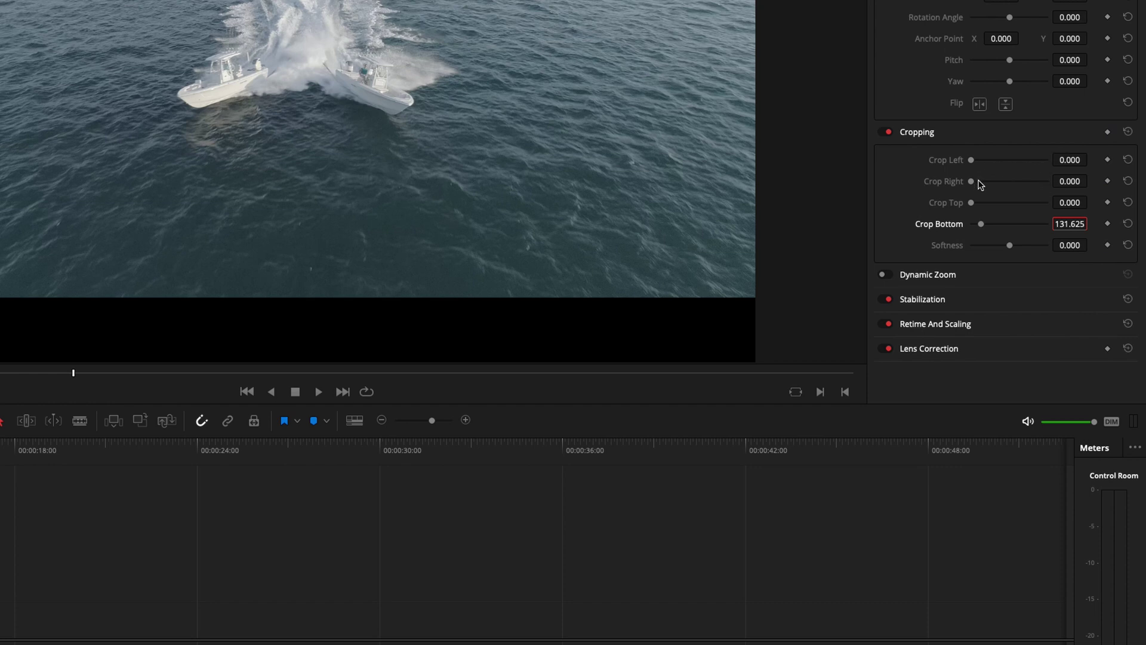
{"action": "left_click_drag", "start_coordinate": [971, 203], "coordinate": [989, 203]}
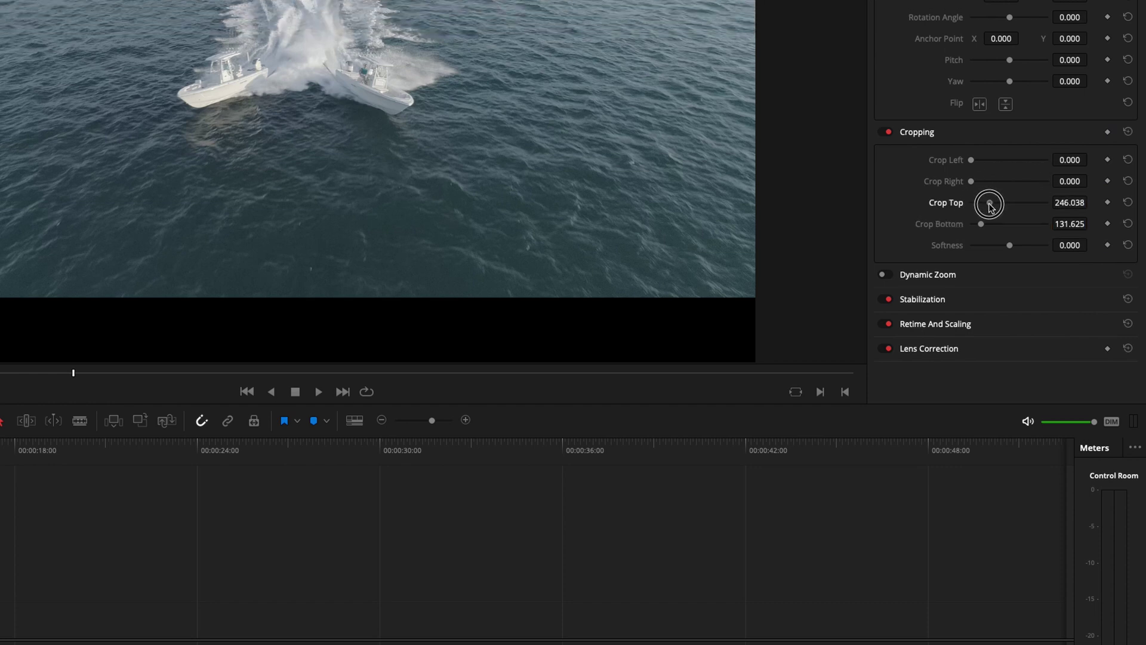
{"action": "double_click", "coordinate": [1069, 203]}
{"action": "type", "text": "134.5"}
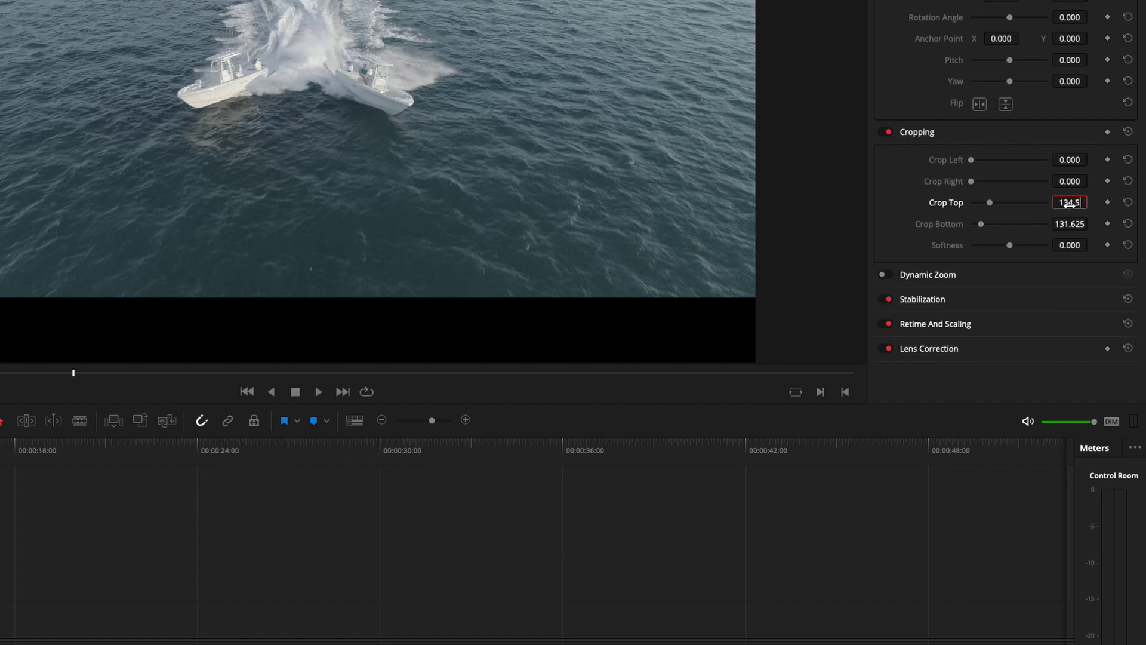
{"action": "key", "text": "Return"}
{"action": "double_click", "coordinate": [1070, 202]}
{"action": "type", "text": "13"}
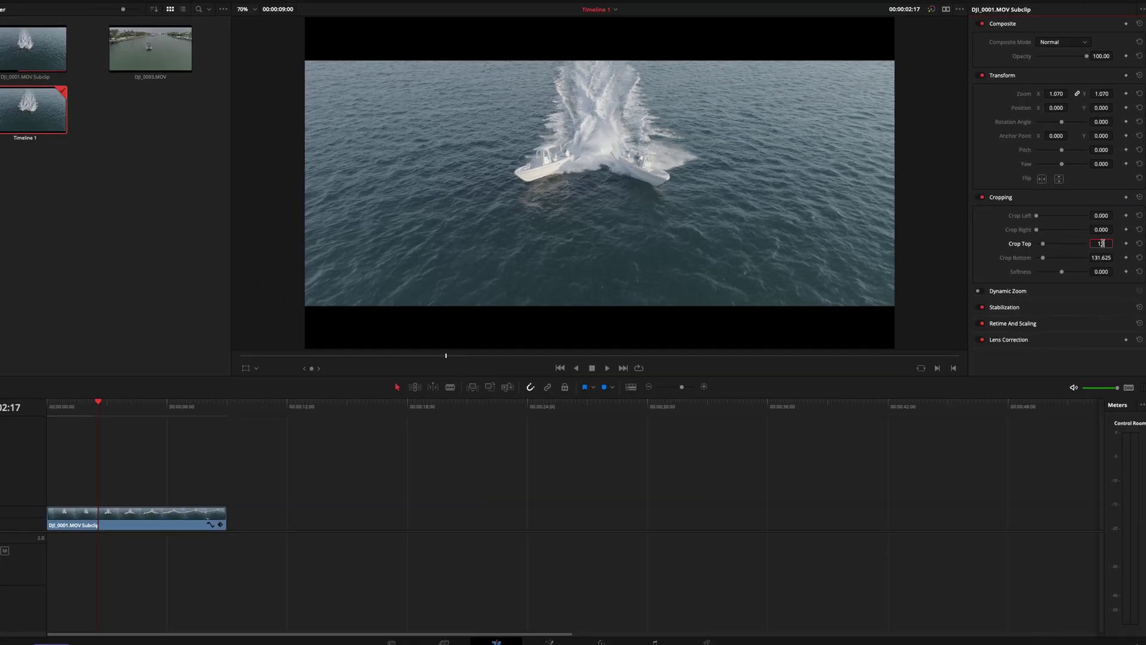
{"action": "type", "text": "4.5"}
{"action": "key", "text": "Return"}
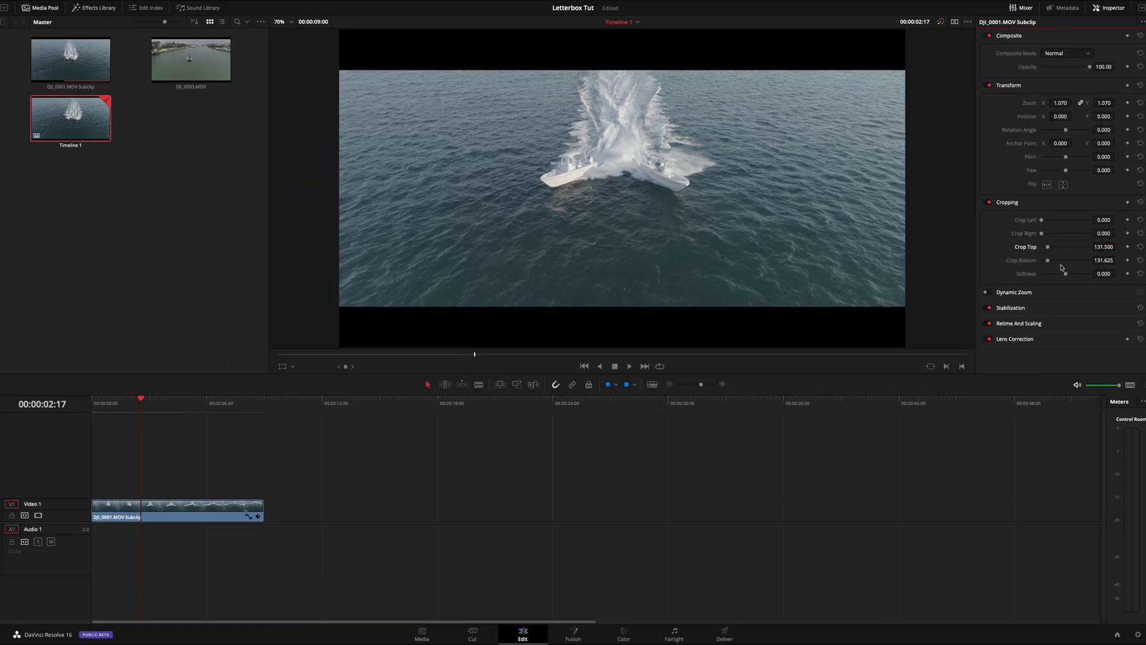
Step: Add DJI_0093.MOV after the subclip and zoom it to 1.070
{"action": "left_click_drag", "start_coordinate": [191, 60], "coordinate": [257, 512]}
{"action": "left_click_drag", "start_coordinate": [248, 401], "coordinate": [284, 406]}
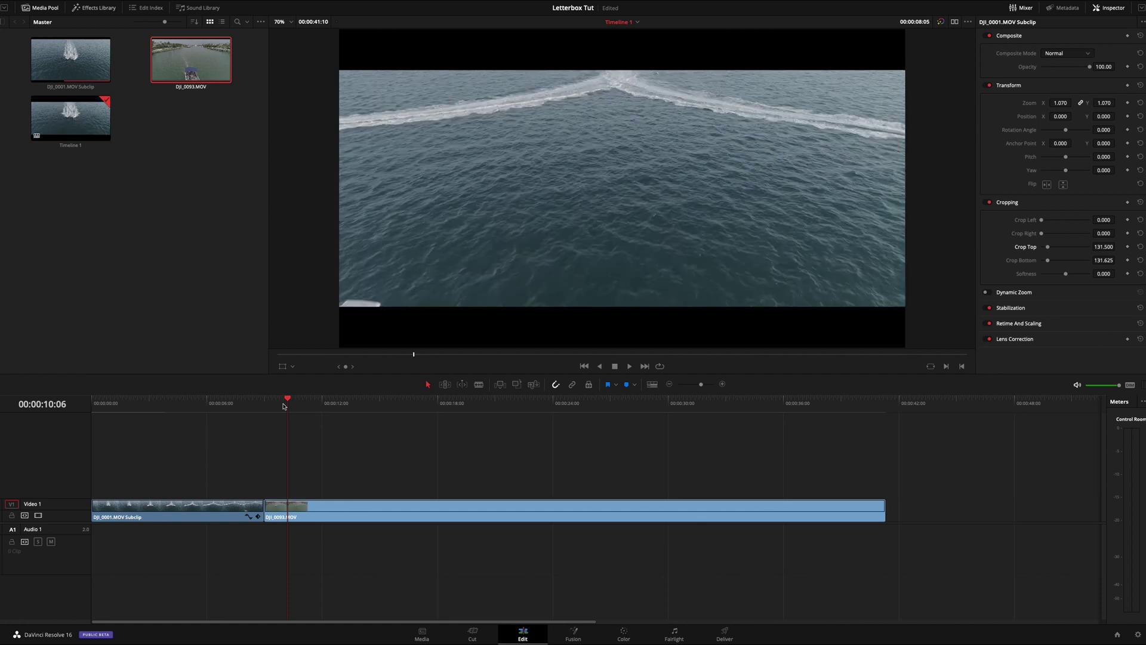
{"action": "key", "text": "slash"}
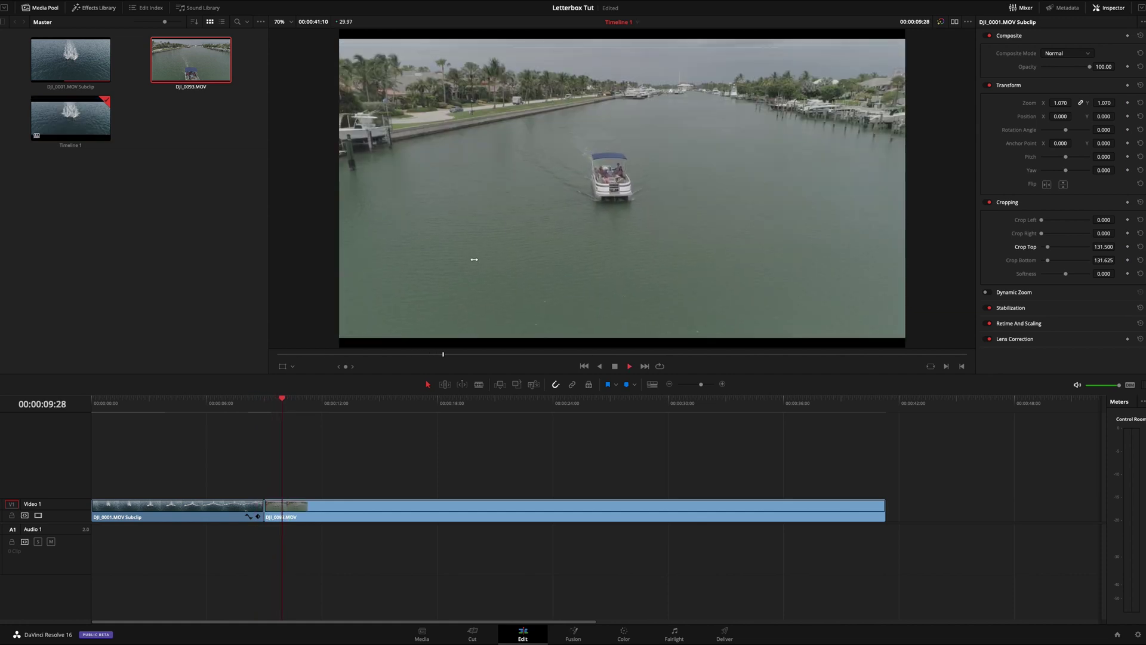
{"action": "left_click", "coordinate": [376, 509]}
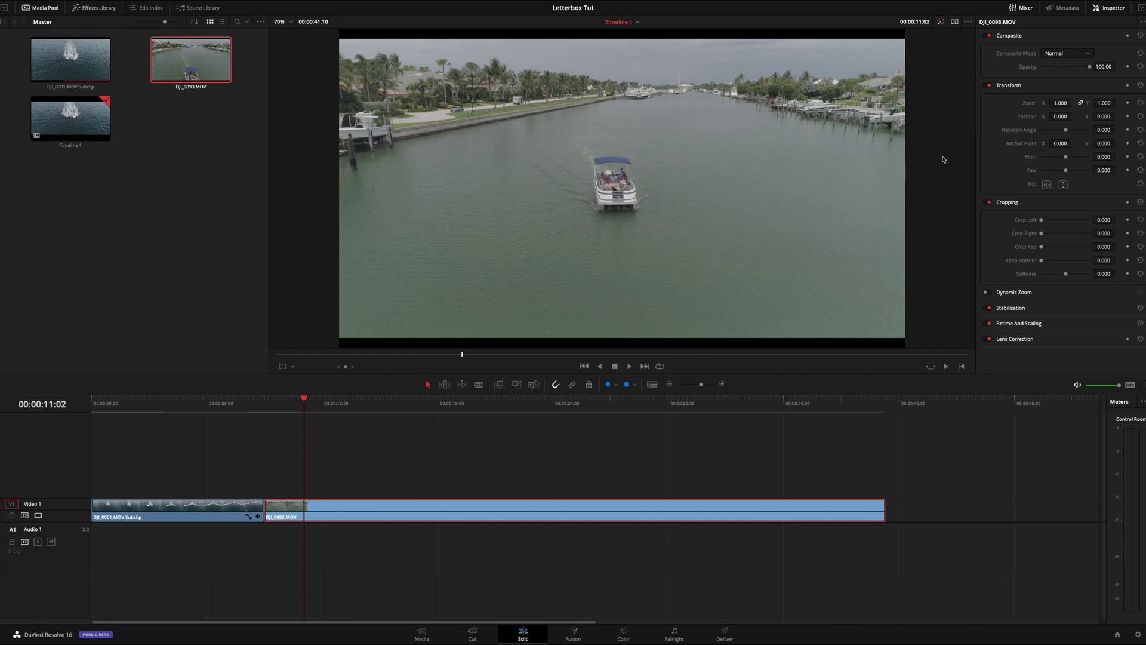
{"action": "left_click_drag", "start_coordinate": [1060, 103], "coordinate": [1059, 102]}
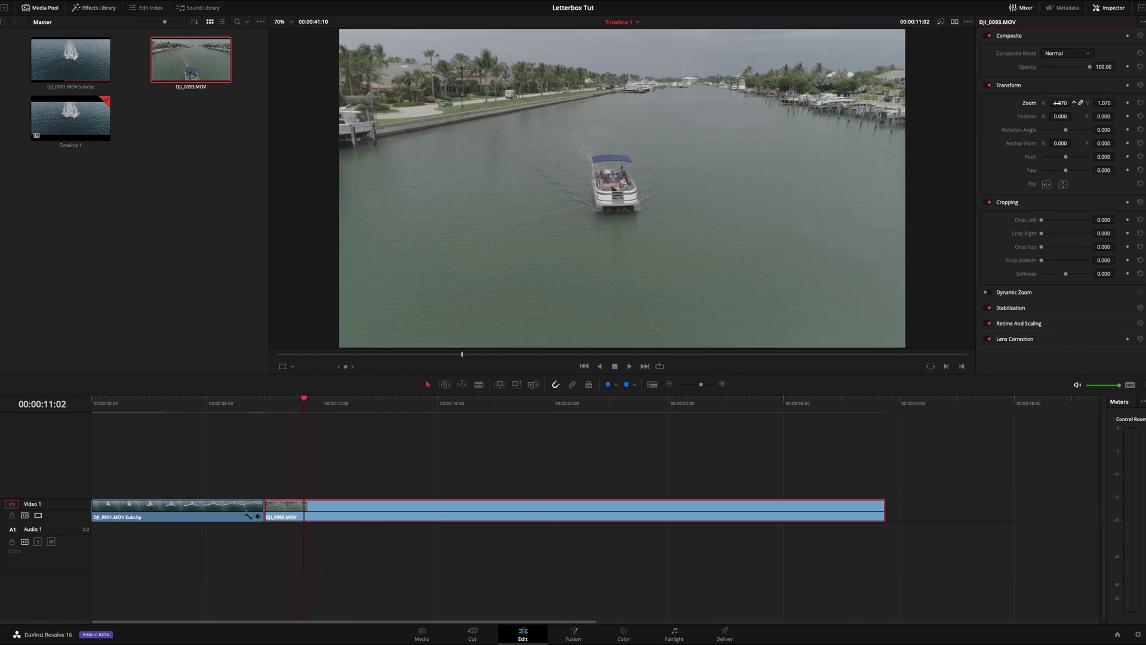
{"action": "left_click", "coordinate": [243, 403]}
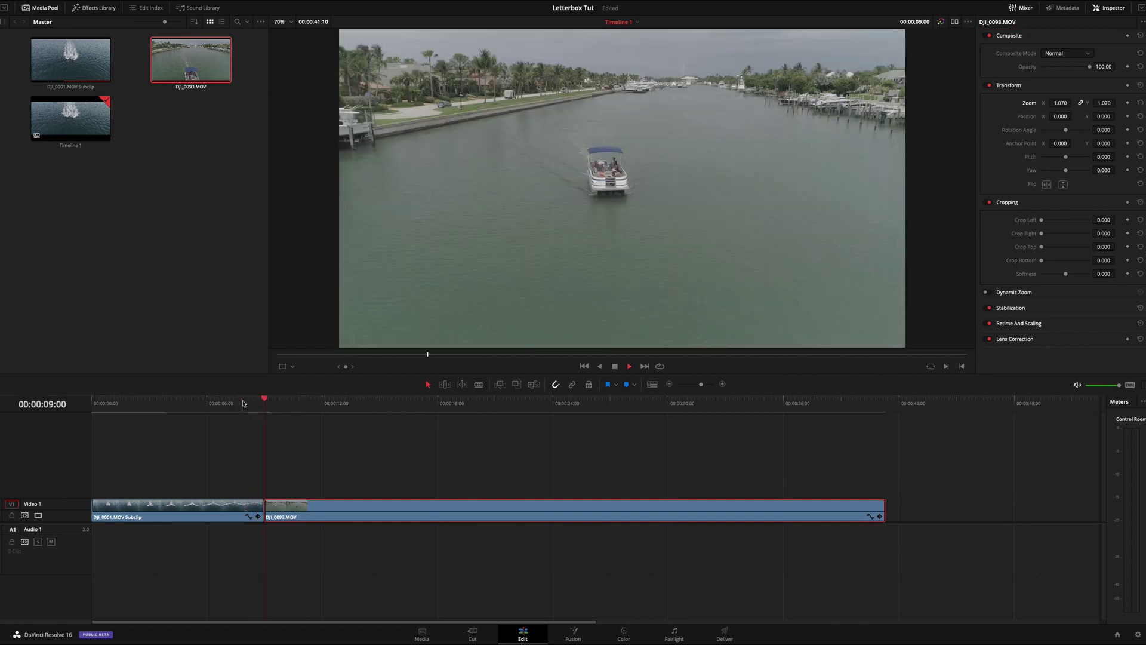
{"action": "key", "text": "space"}
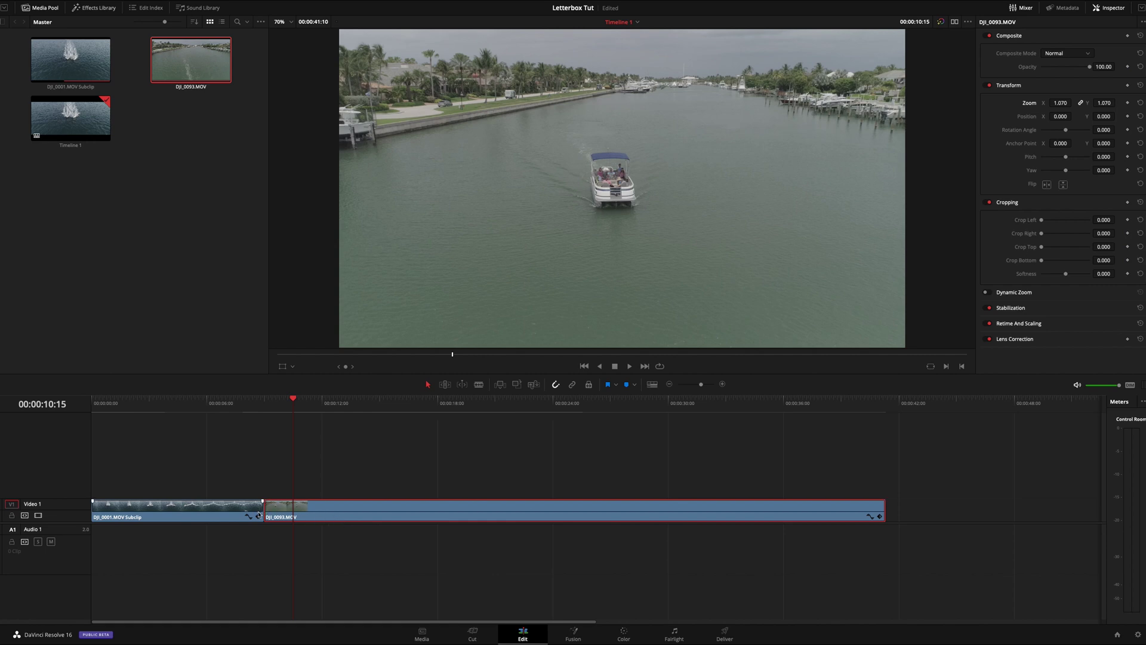
Step: Shorten the end of the first clip and reset its cropping to remove the bars
{"action": "left_click_drag", "start_coordinate": [263, 513], "coordinate": [237, 513]}
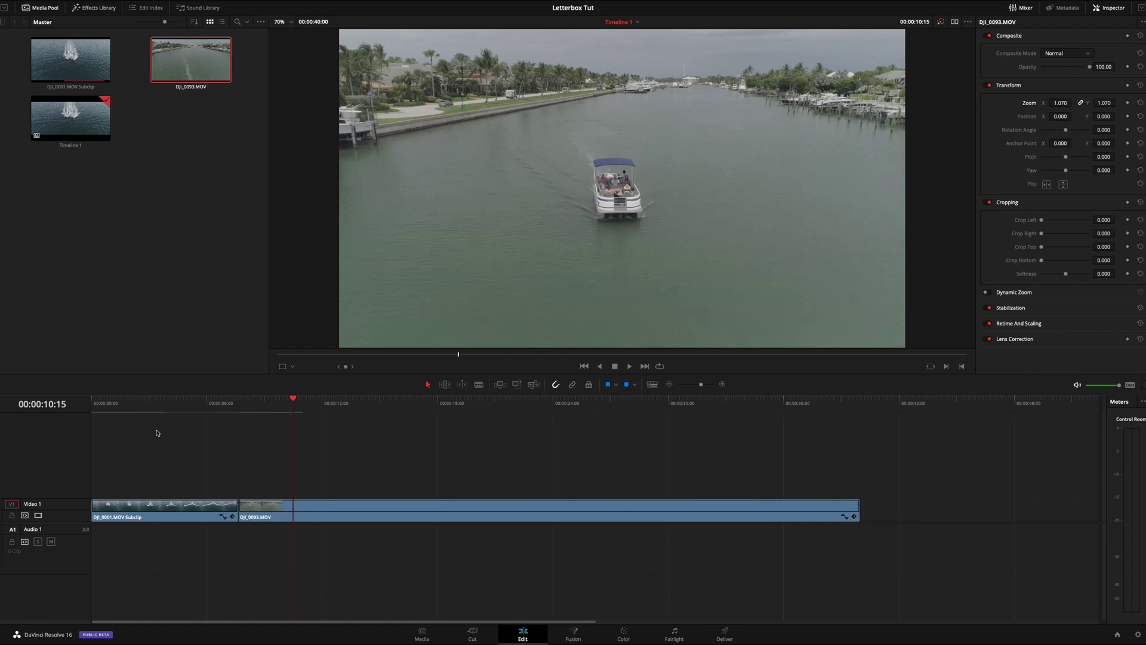
{"action": "left_click", "coordinate": [127, 402]}
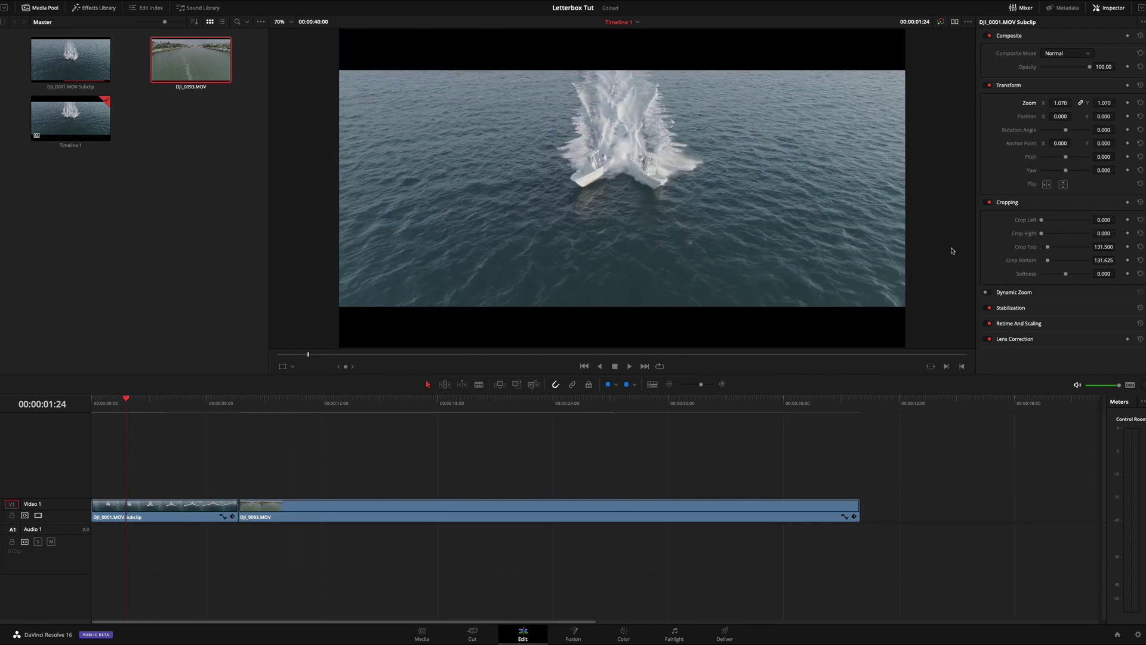
{"action": "left_click", "coordinate": [1139, 203]}
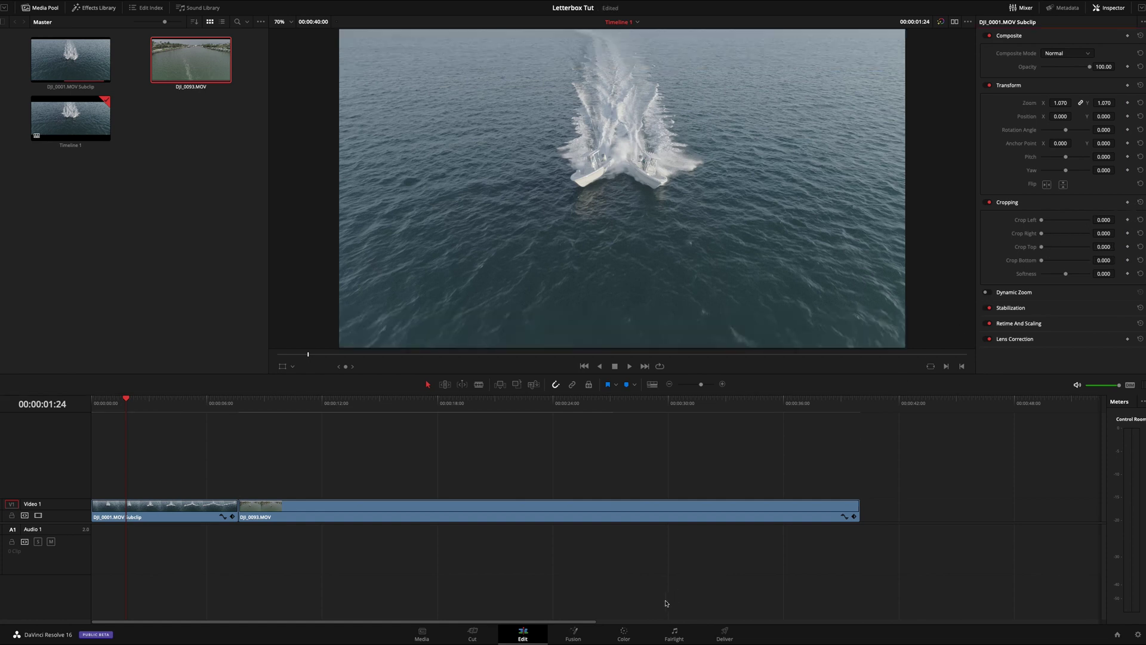
{"action": "left_click", "coordinate": [624, 631]}
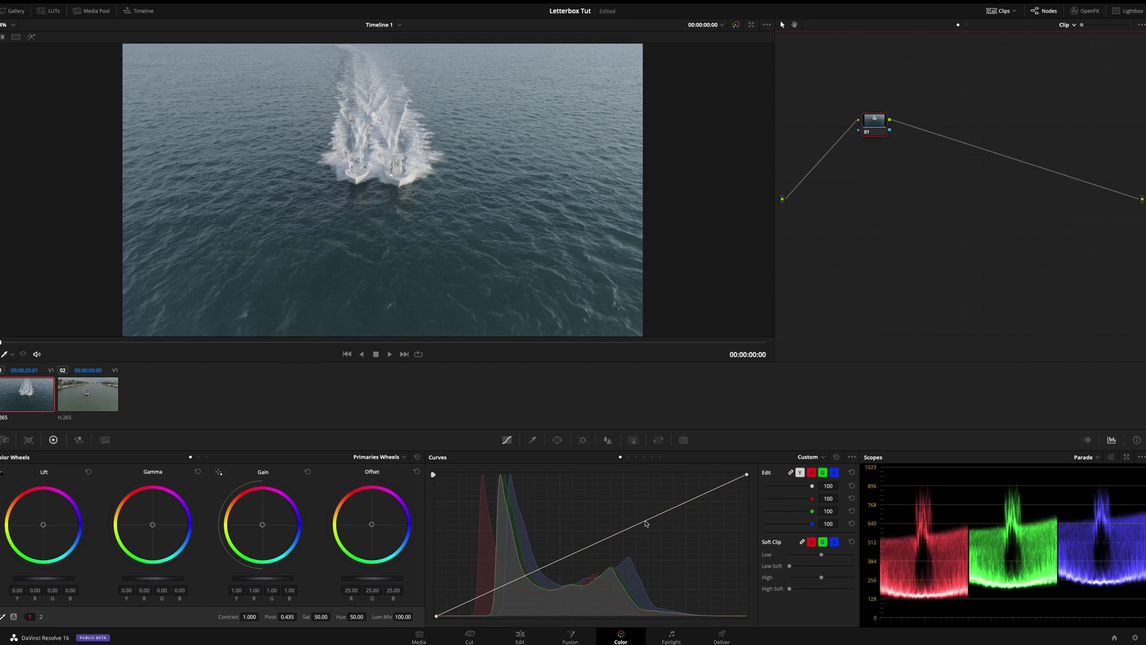
Step: Switch nodes to Timeline and show Output Sizing blanking with the Keyframes panel
{"action": "left_click", "coordinate": [1069, 24]}
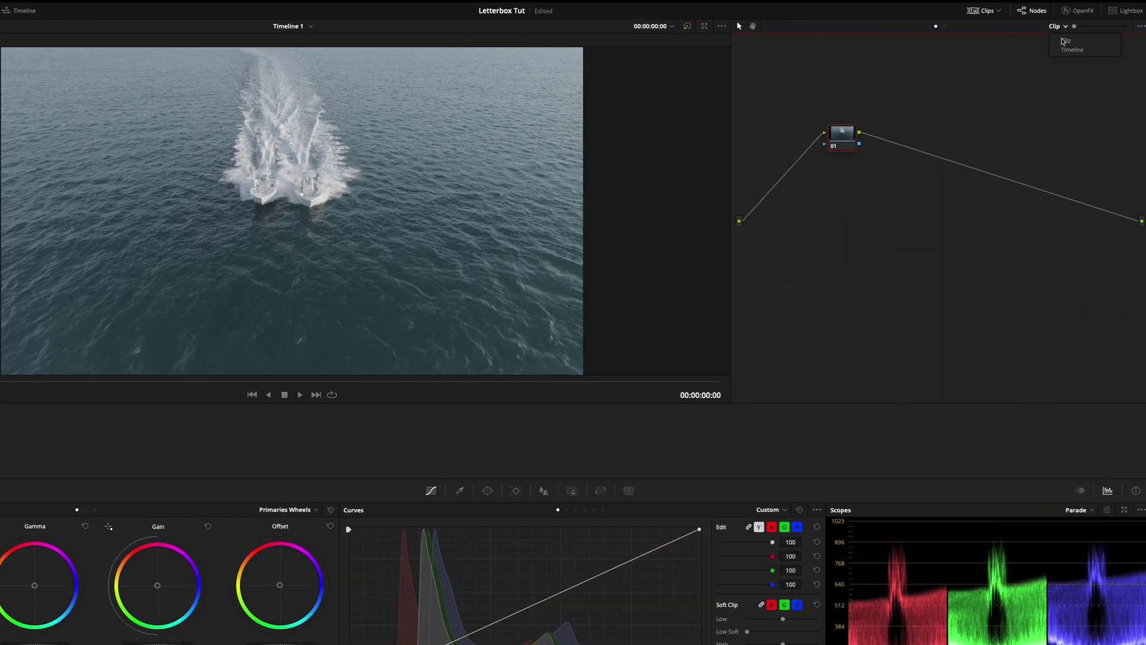
{"action": "left_click", "coordinate": [1080, 45]}
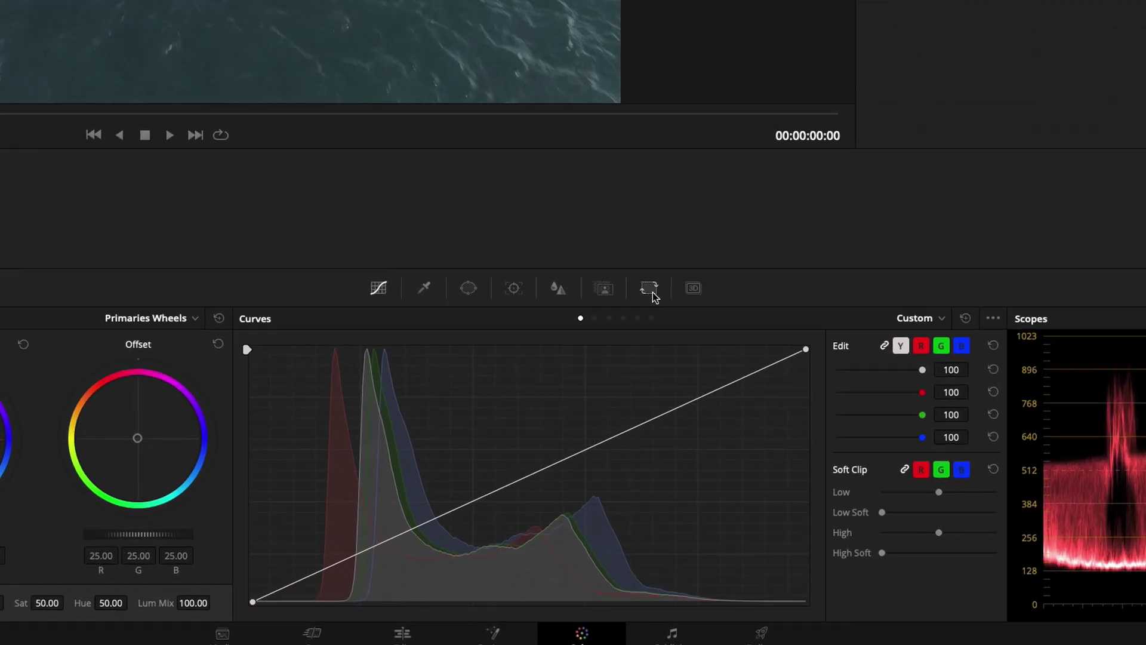
{"action": "left_click", "coordinate": [650, 289]}
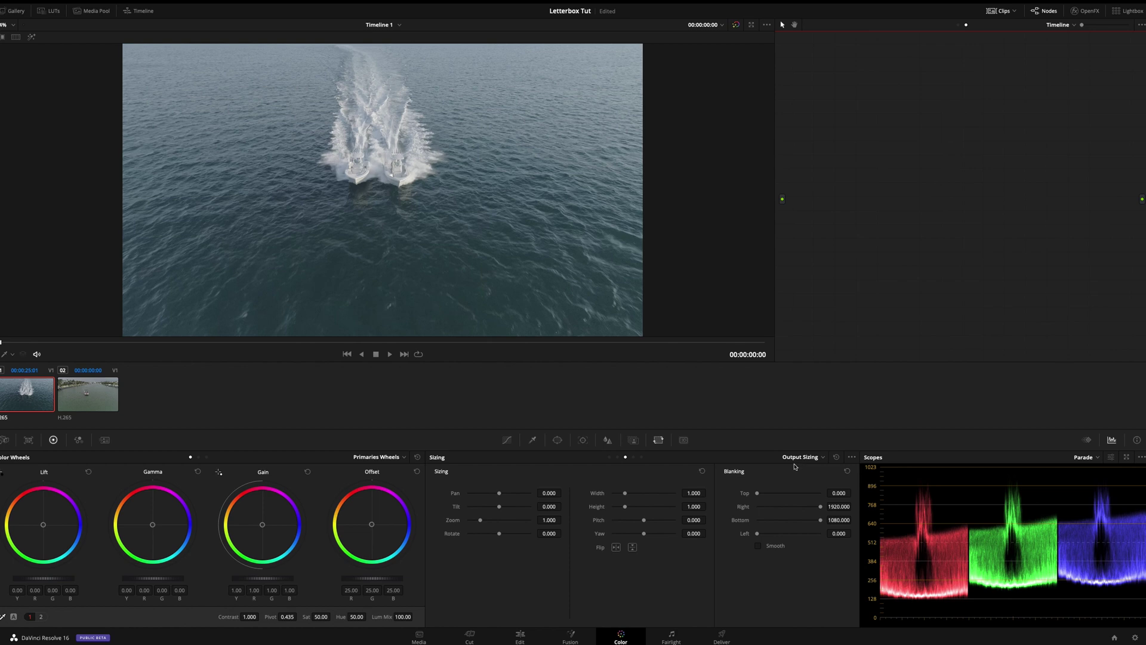
{"action": "left_click", "coordinate": [1088, 441]}
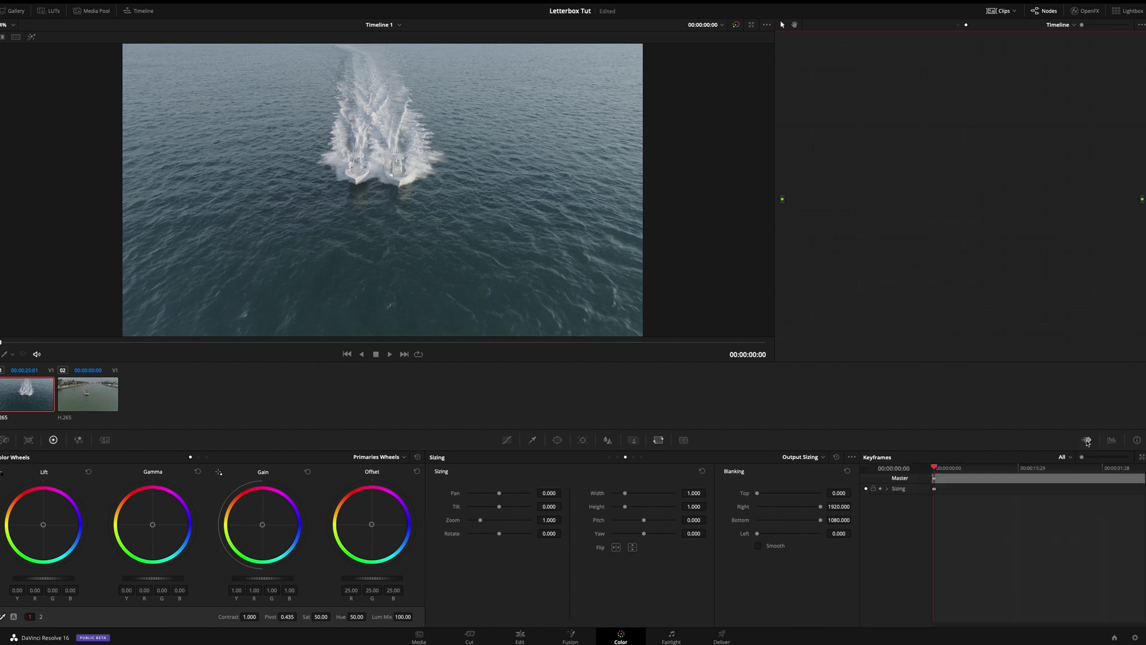
{"action": "left_click_drag", "start_coordinate": [934, 468], "coordinate": [950, 467]}
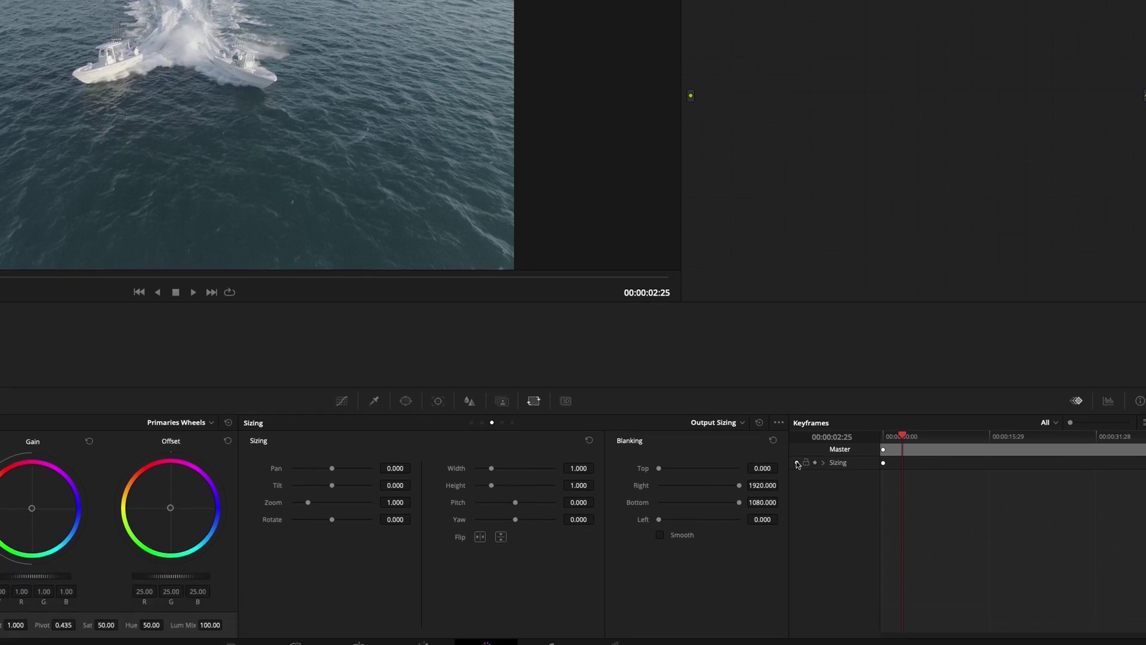
Step: At about three seconds, add a dynamic keyframe with blanking Top 131.5 and Bottom 948.5
{"action": "left_click_drag", "start_coordinate": [900, 440], "coordinate": [947, 468]}
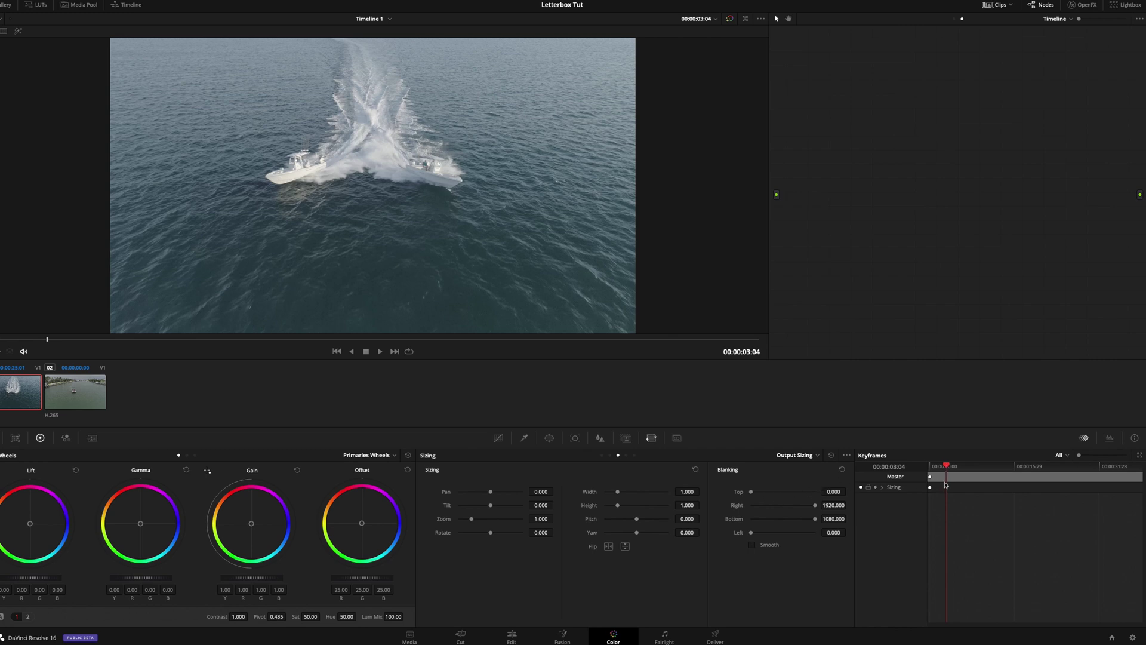
{"action": "right_click", "coordinate": [946, 479]}
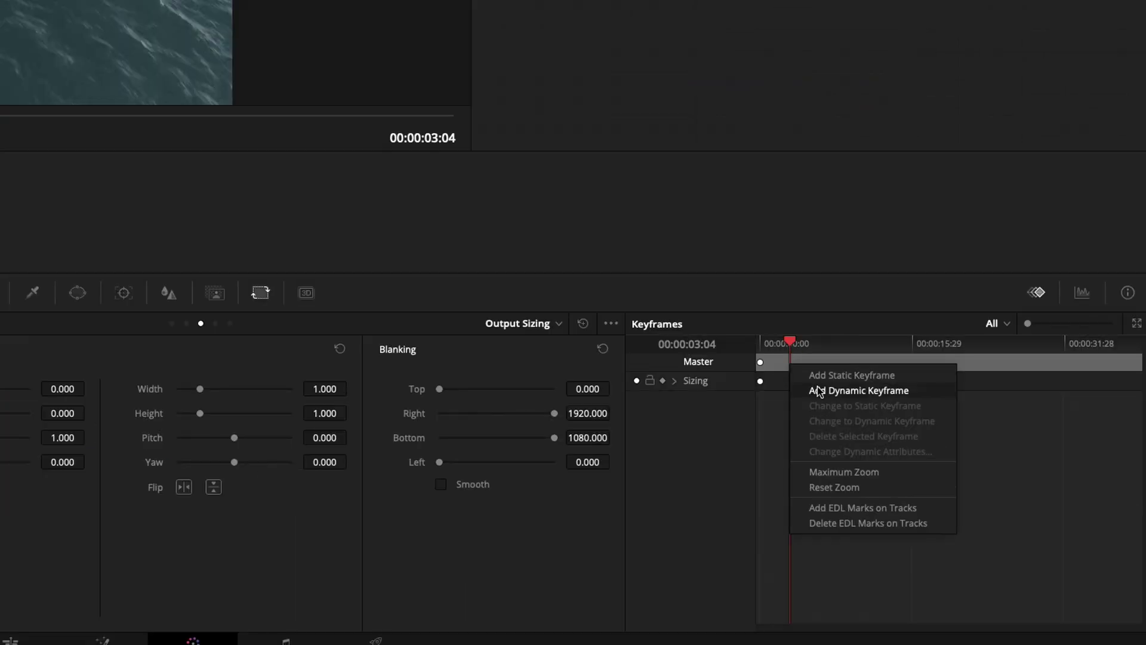
{"action": "left_click", "coordinate": [820, 391]}
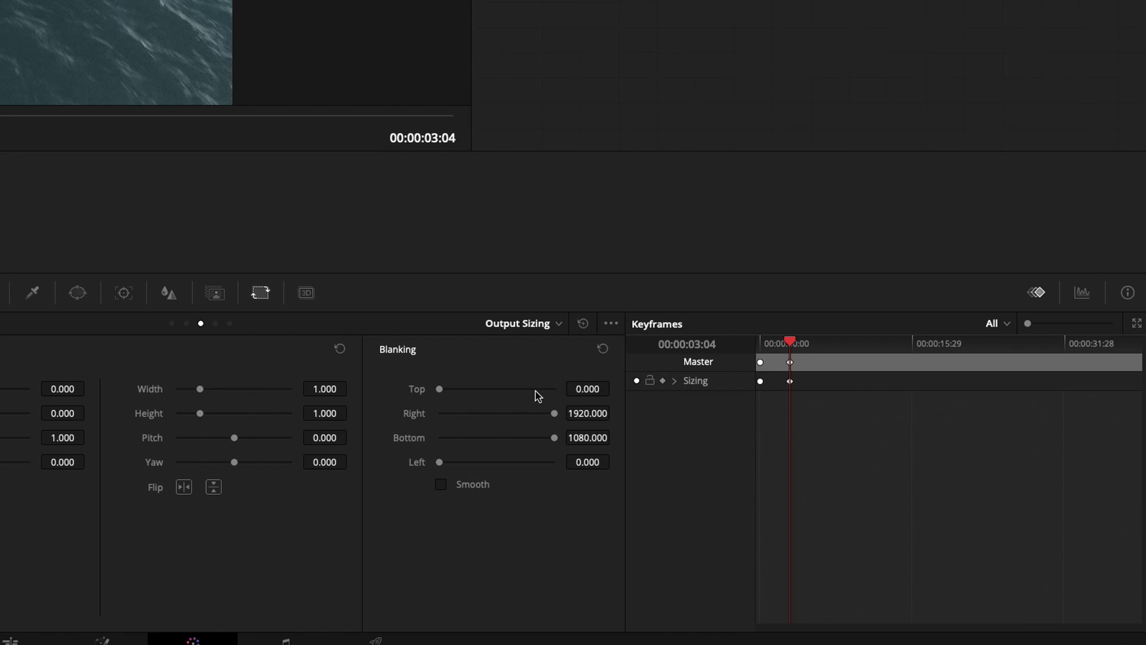
{"action": "left_click", "coordinate": [588, 389]}
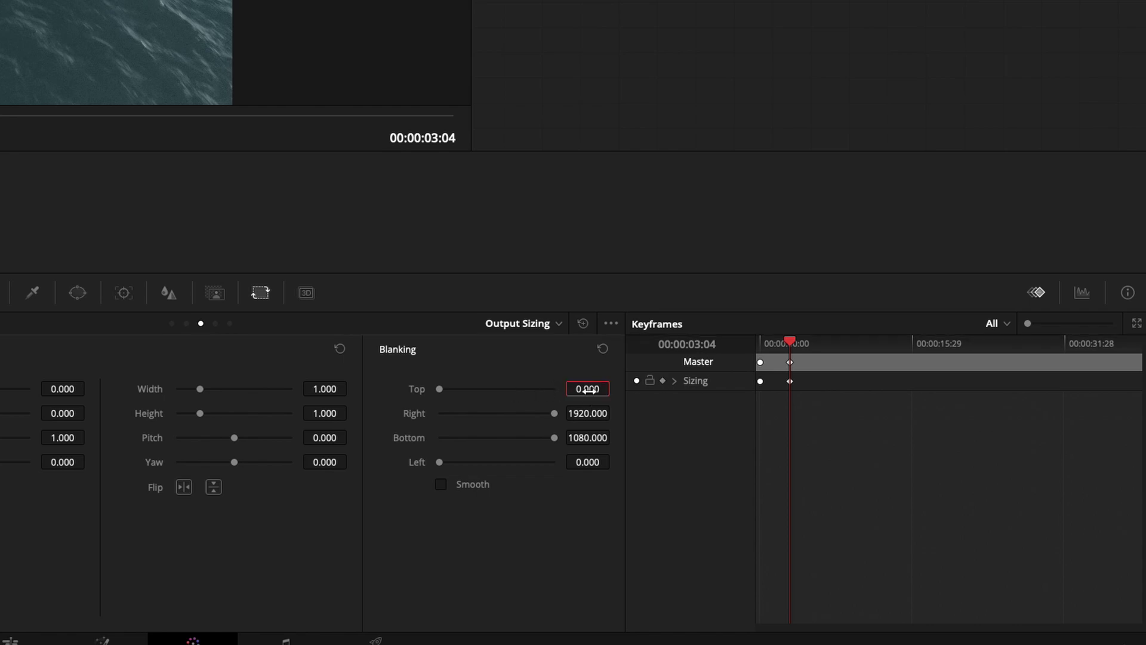
{"action": "type", "text": "131.5"}
{"action": "key", "text": "Return"}
{"action": "left_click", "coordinate": [586, 441]}
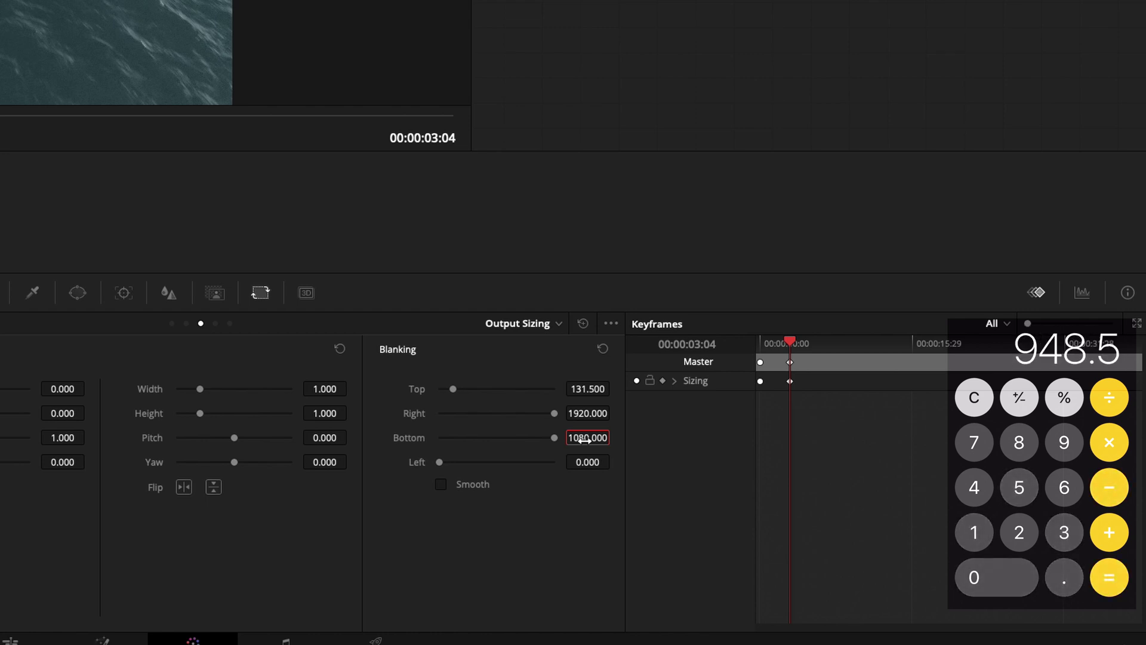
{"action": "left_click", "coordinate": [585, 438]}
{"action": "type", "text": "948."}
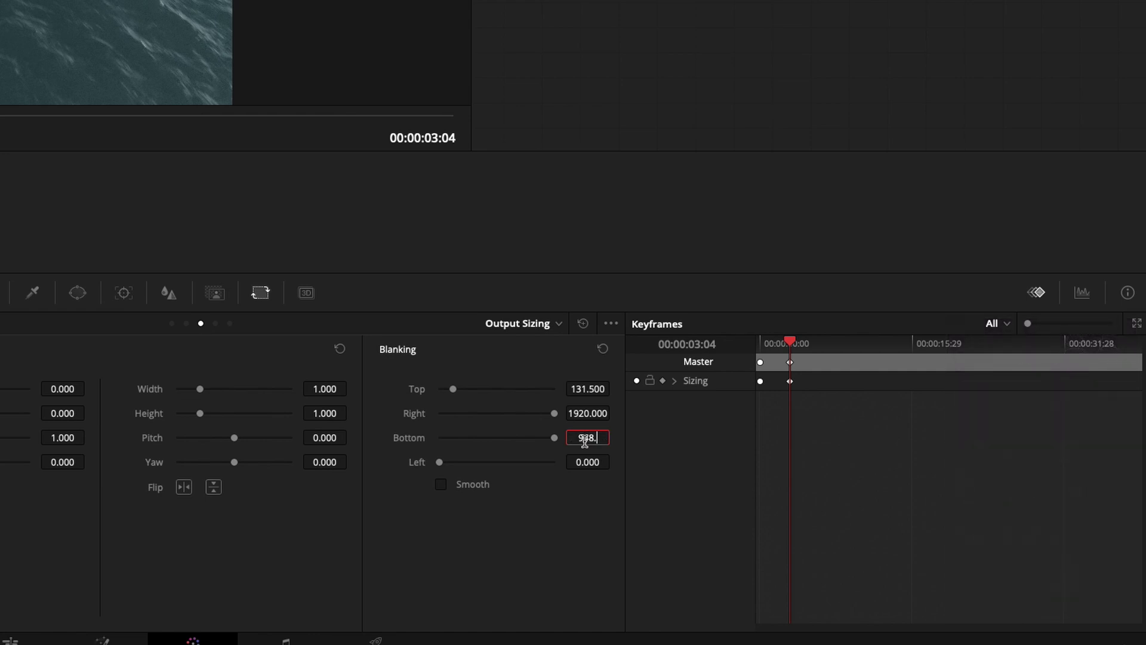
{"action": "type", "text": "5"}
{"action": "key", "text": "Return"}
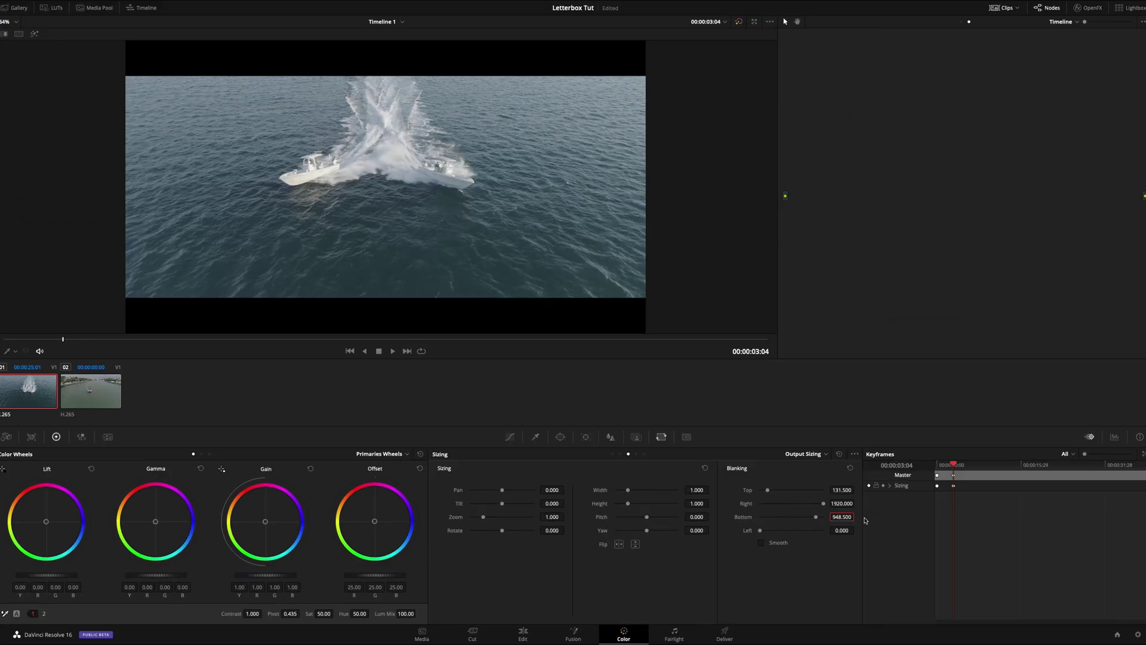
{"action": "mouse_move", "coordinate": [955, 466]}
{"action": "left_mouse_down"}
{"action": "mouse_move", "coordinate": [1010, 470]}
{"action": "mouse_move", "coordinate": [937, 472]}
{"action": "left_mouse_up"}
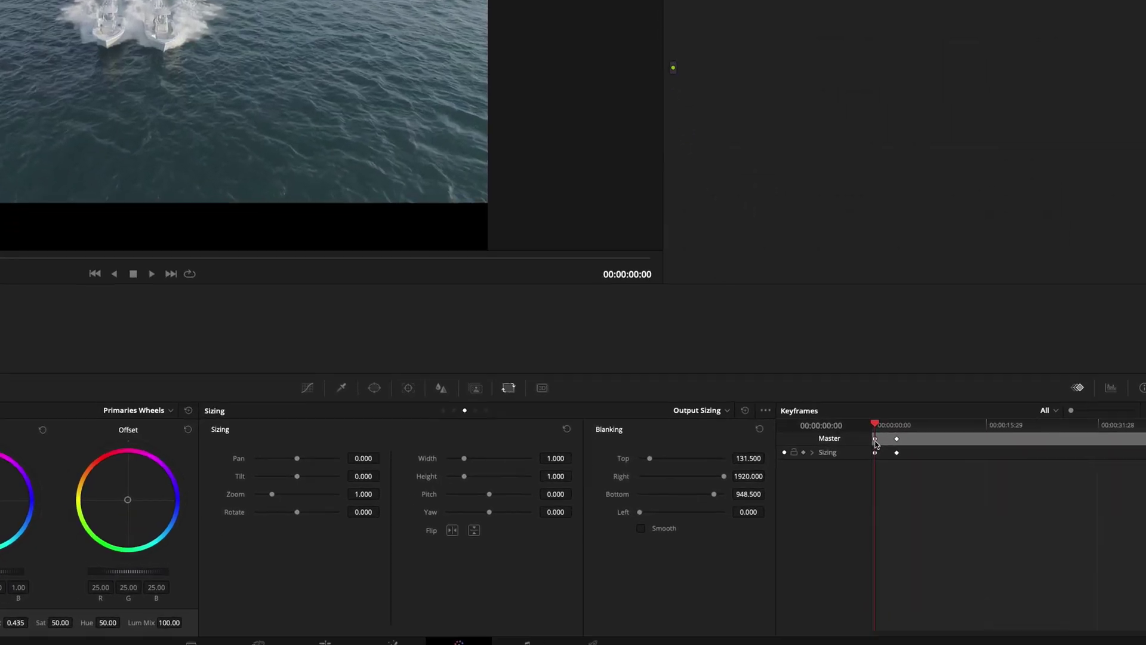
Step: Add a dynamic keyframe at 00:00:00:00 with blanking Top 0 and Bottom 1080
{"action": "right_click", "coordinate": [876, 442]}
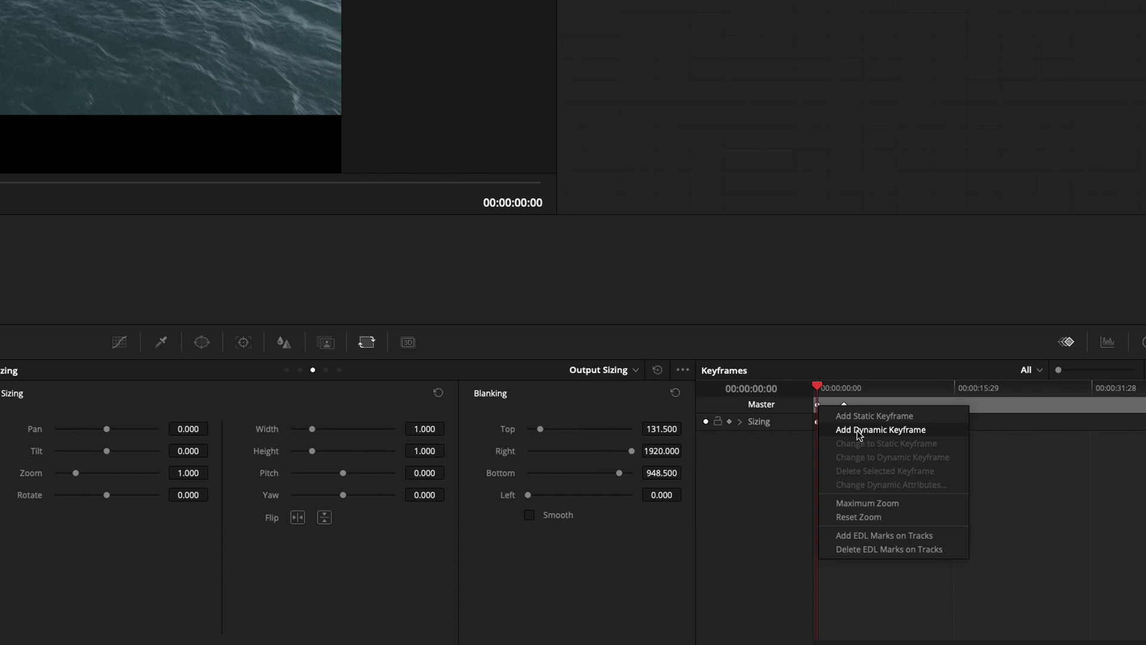
{"action": "left_click", "coordinate": [859, 430]}
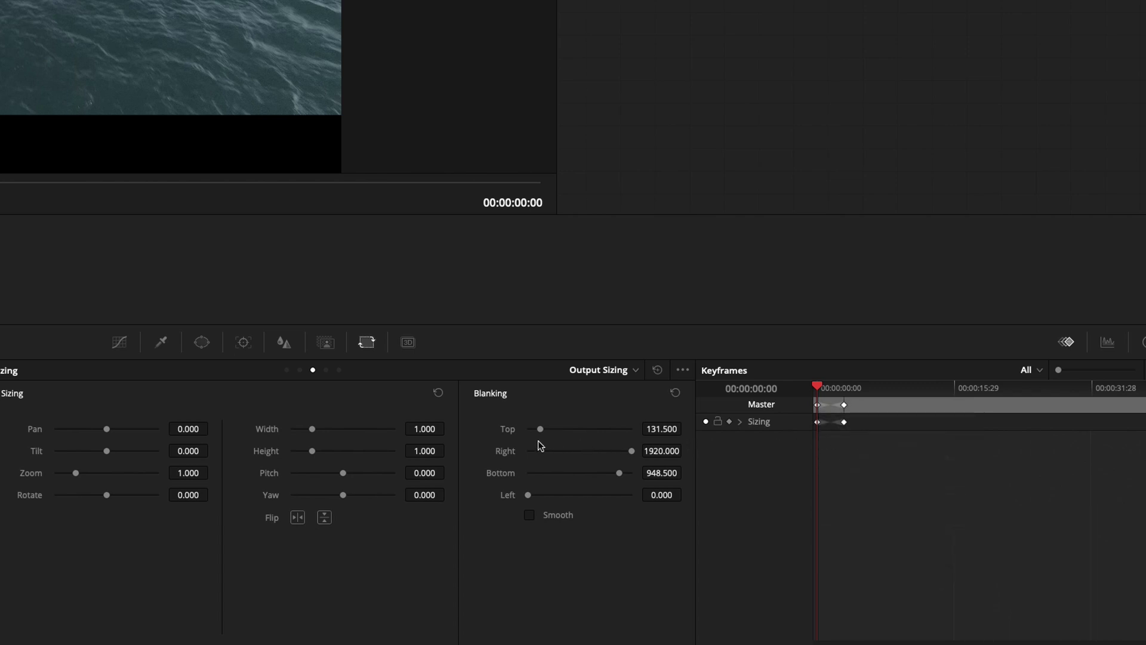
{"action": "left_click_drag", "start_coordinate": [539, 429], "coordinate": [516, 431]}
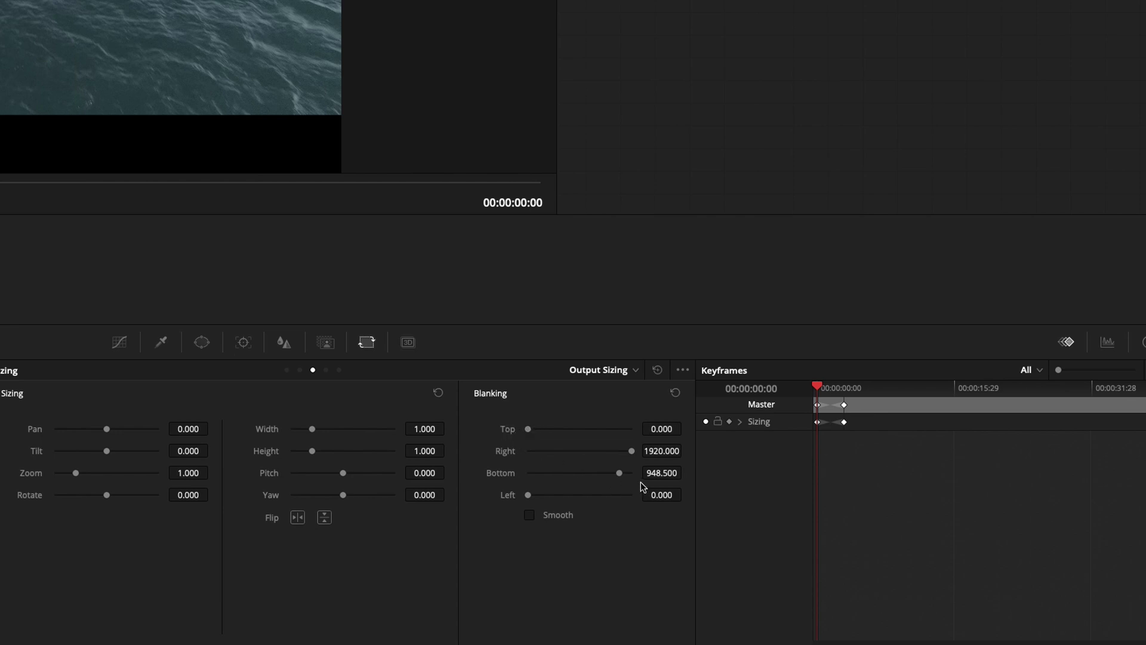
{"action": "left_click_drag", "start_coordinate": [621, 474], "coordinate": [642, 476]}
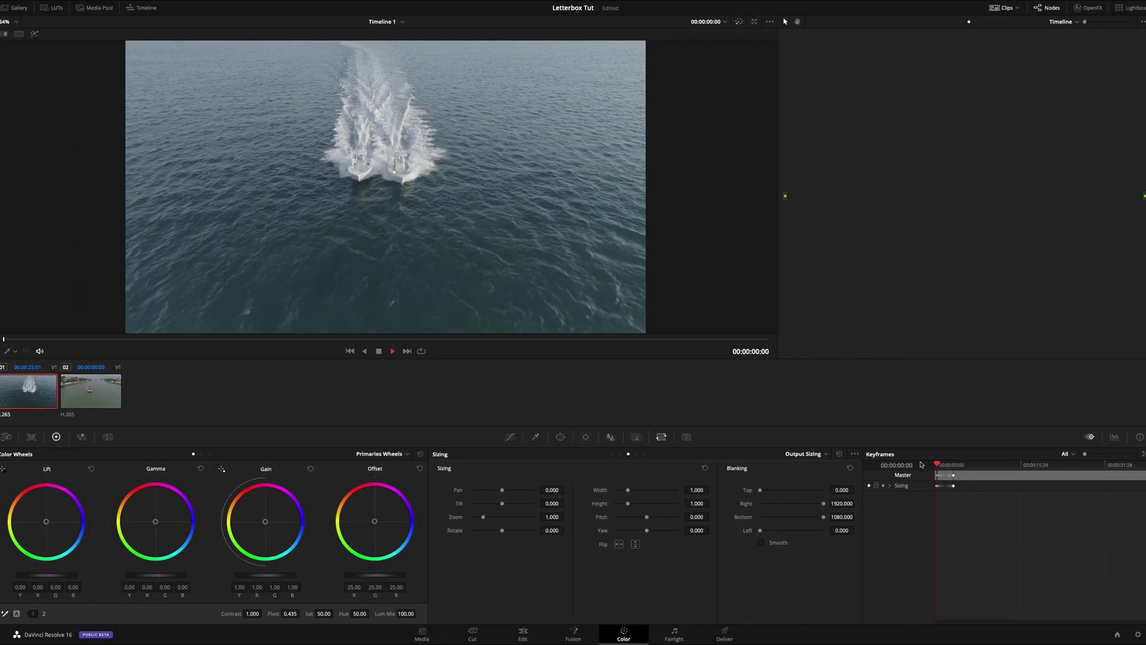
{"action": "key", "text": "space"}
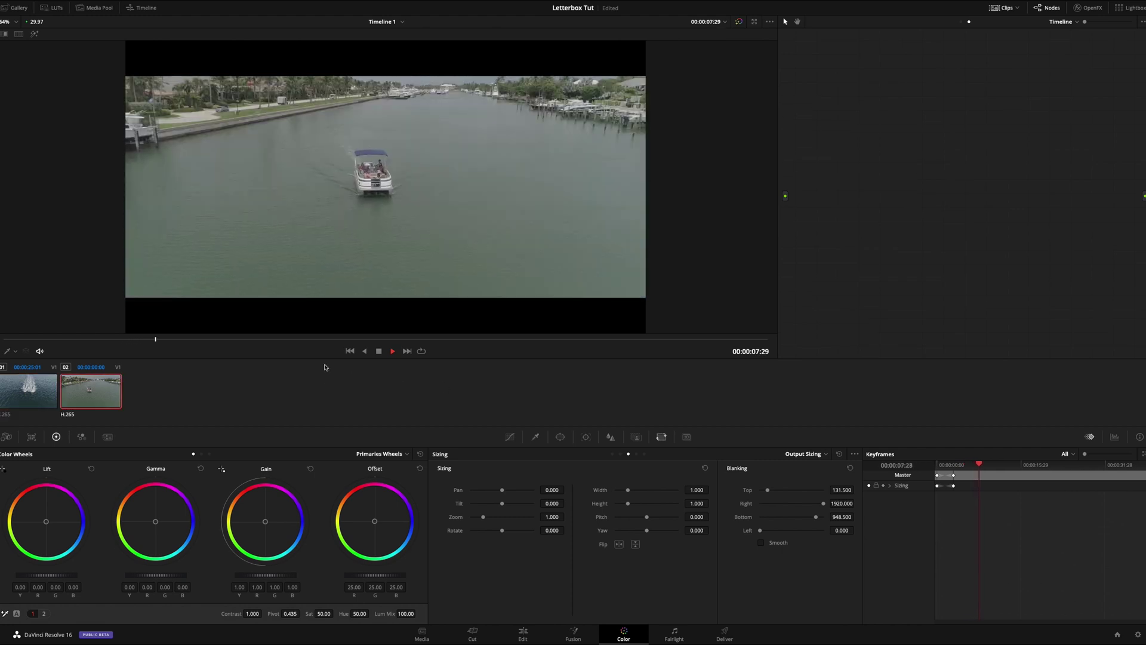
Step: Scrub ahead to around 00:00:30:06 in the pontoon-boat clip
{"action": "left_click_drag", "start_coordinate": [256, 334], "coordinate": [580, 333]}
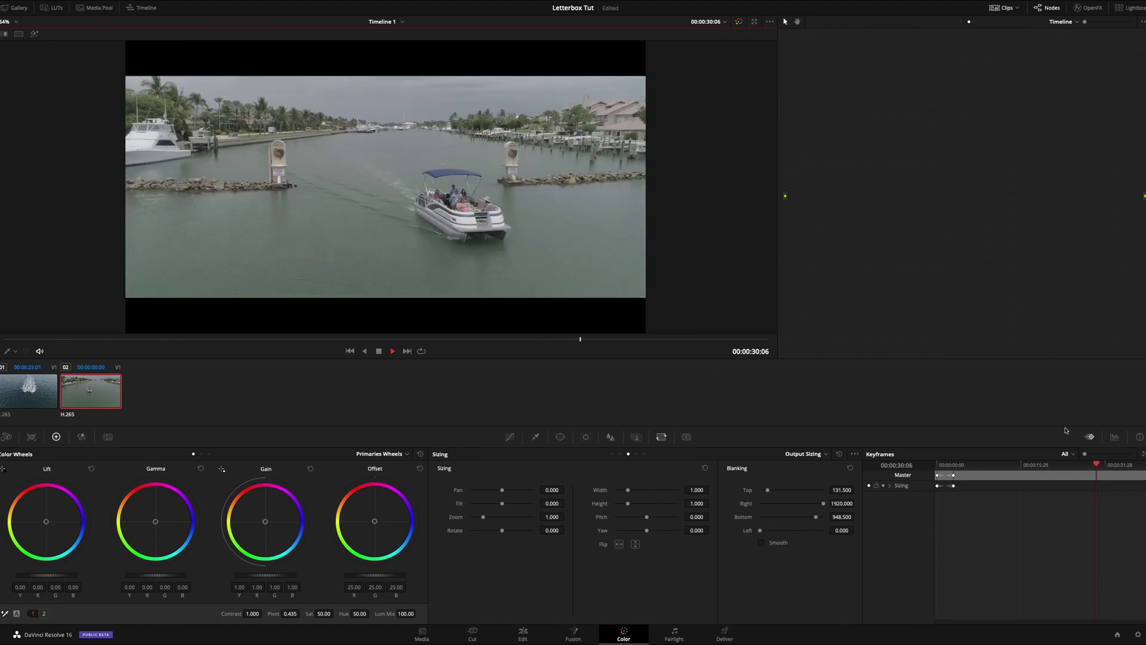
{"action": "right_click", "coordinate": [1097, 476]}
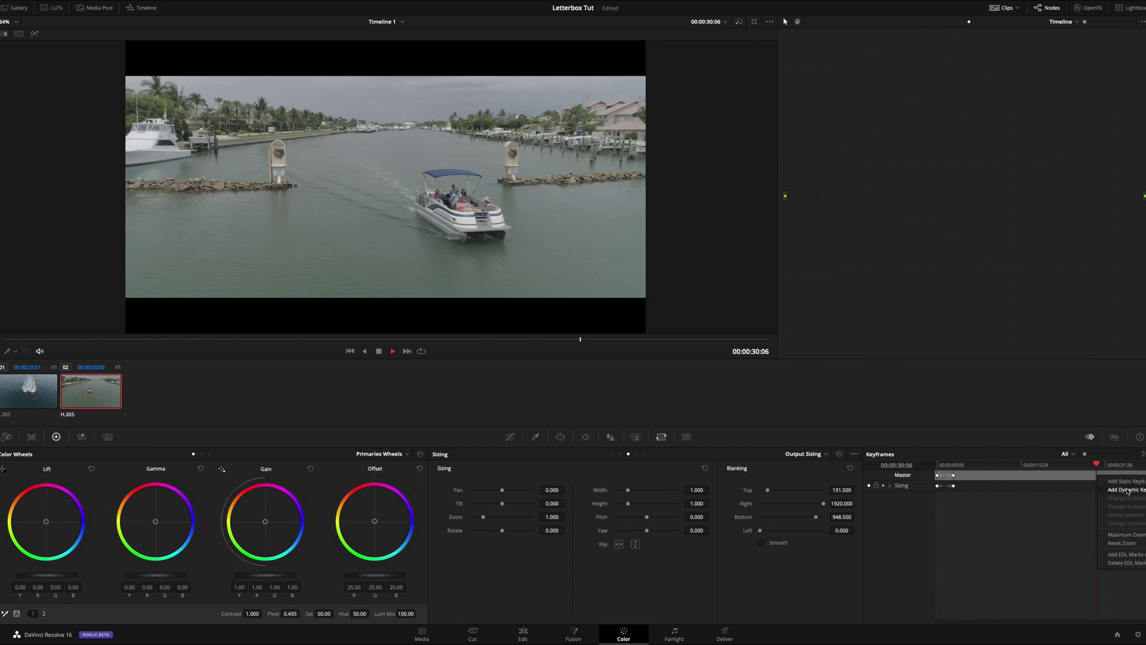
Step: Add two dynamic keyframes near the end, the last one returning blanking to Top 0 and Bottom 1080
{"action": "left_click", "coordinate": [1128, 491]}
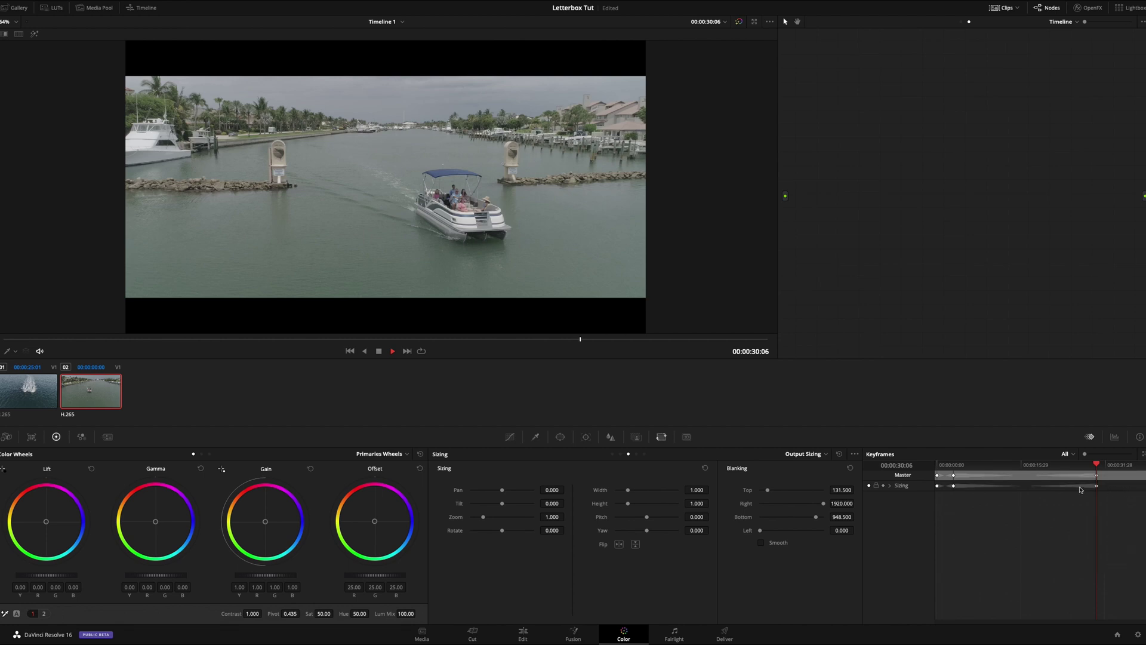
{"action": "left_click", "coordinate": [1039, 464]}
{"action": "left_click_drag", "start_coordinate": [1039, 466], "coordinate": [1109, 472]}
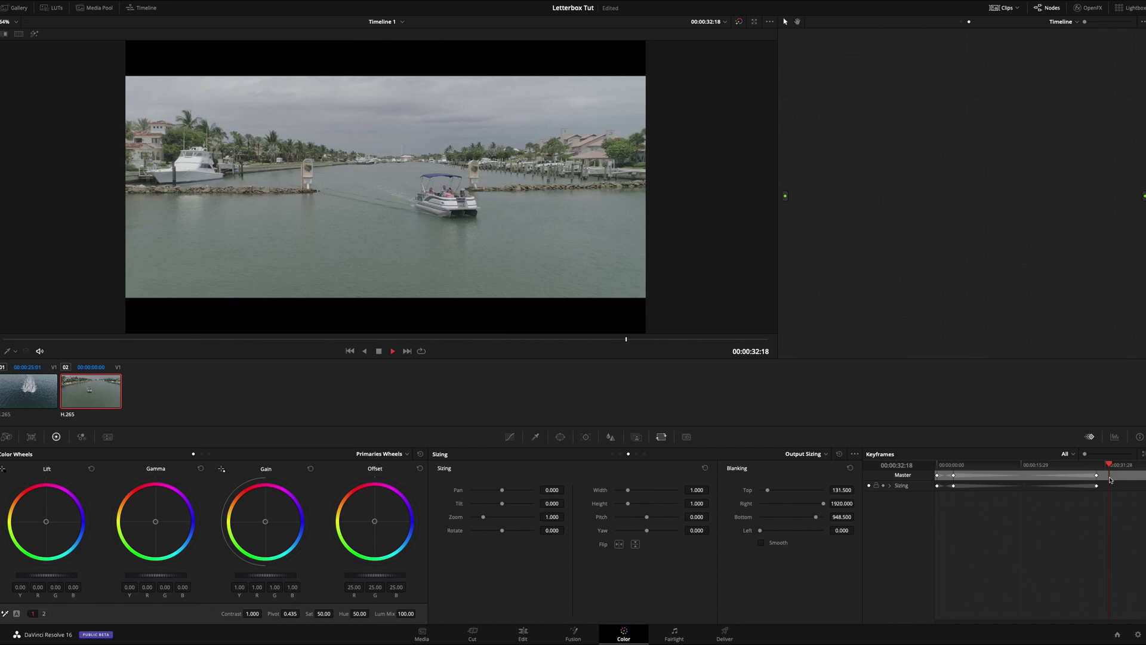
{"action": "key", "text": "ctrl+]"}
{"action": "left_click_drag", "start_coordinate": [767, 489], "coordinate": [821, 479]}
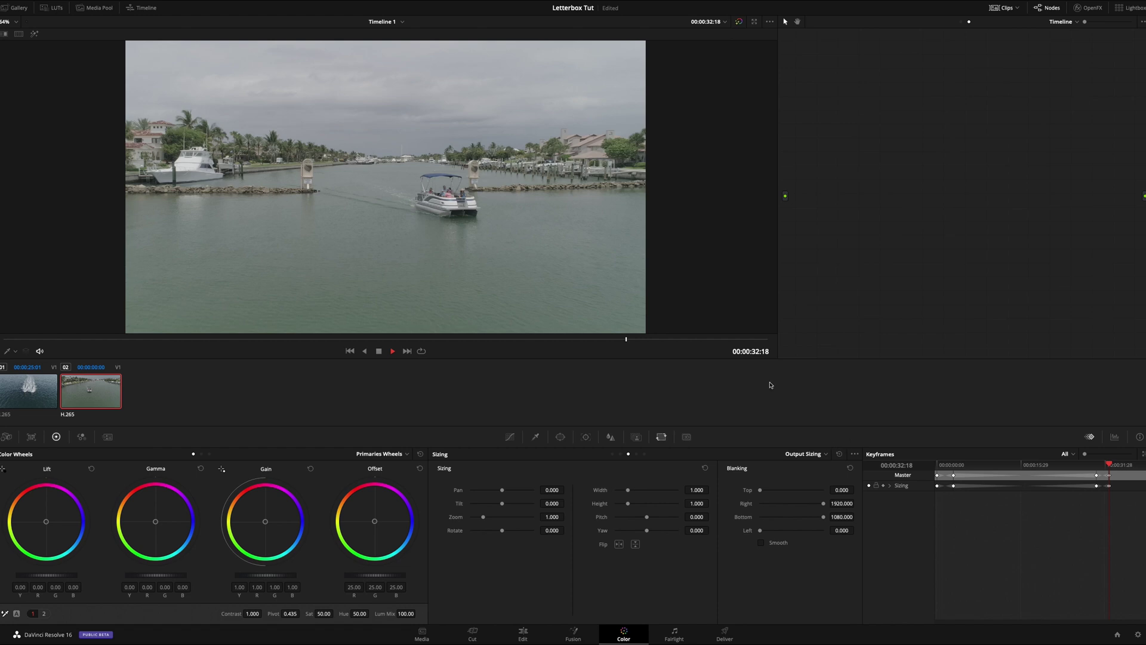
{"action": "left_click_drag", "start_coordinate": [609, 340], "coordinate": [584, 335]}
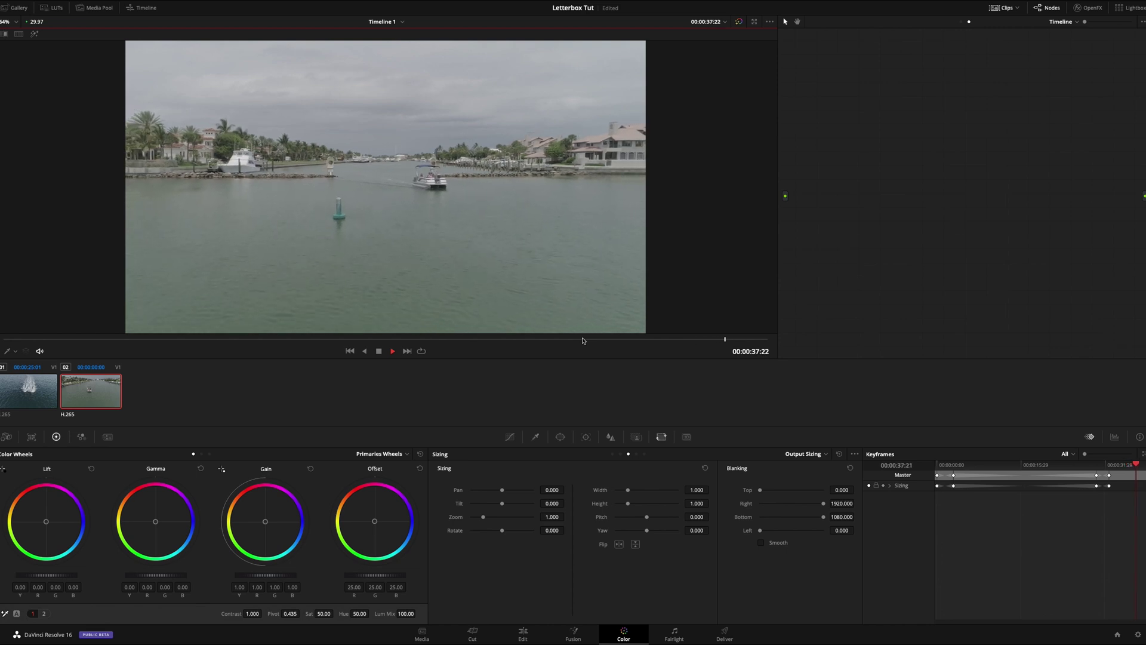
Step: Scrub through the pontoon-boat clip to check the bars hold at Top 131.5, Bottom 948.5
{"action": "key", "text": "space"}
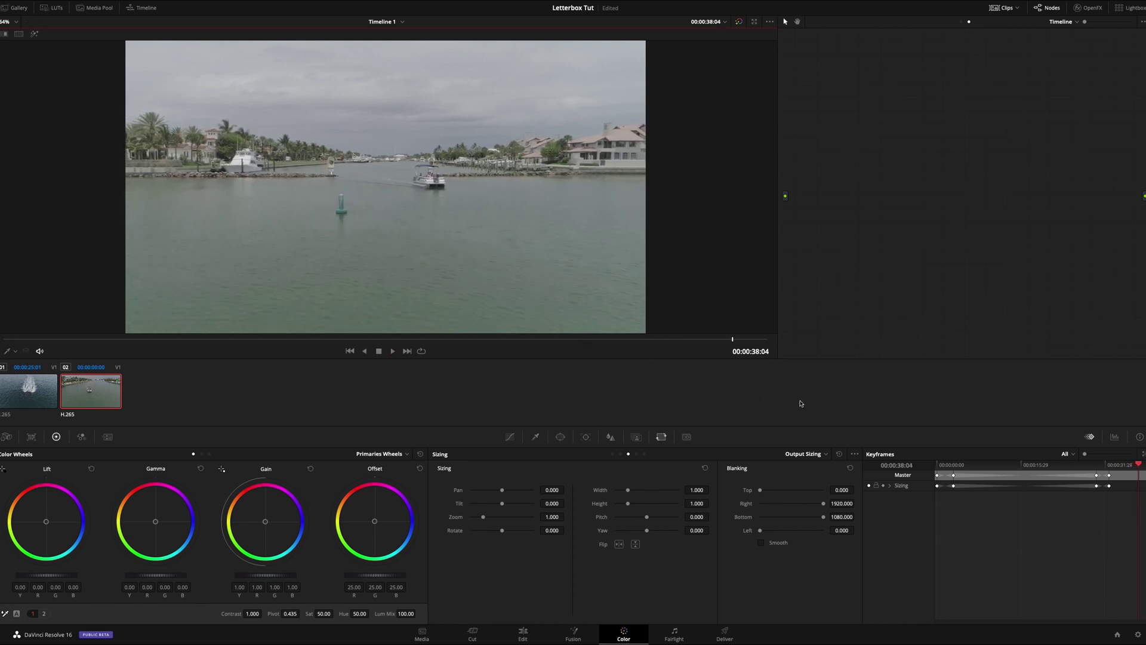
{"action": "left_click_drag", "start_coordinate": [949, 465], "coordinate": [973, 465]}
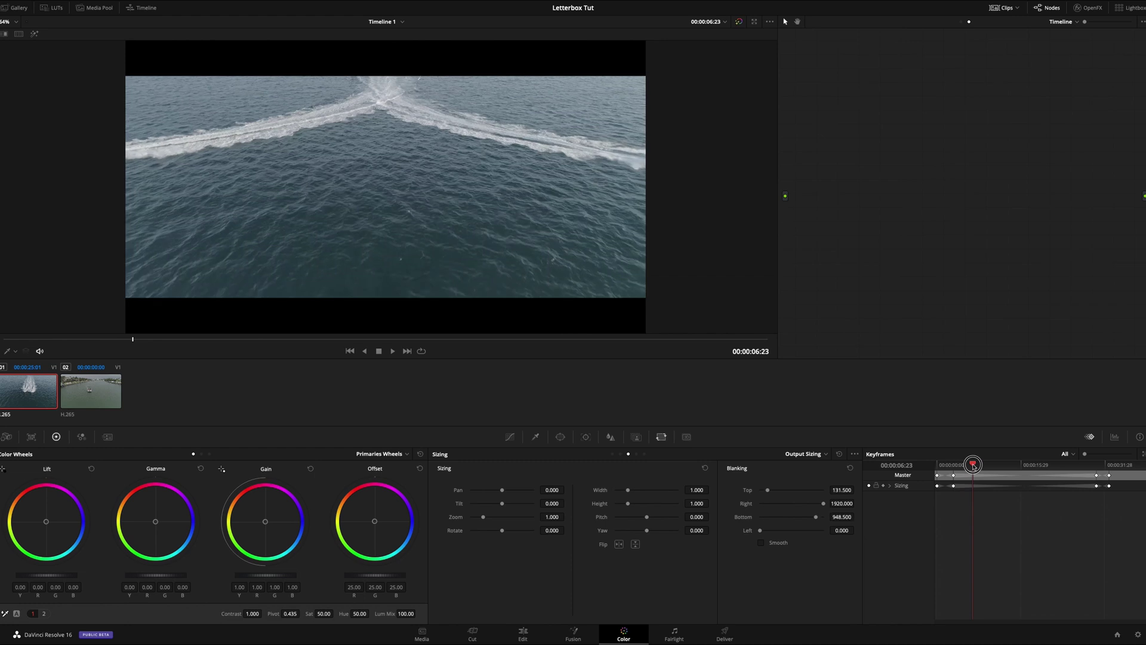
{"action": "left_click_drag", "start_coordinate": [177, 344], "coordinate": [128, 341]}
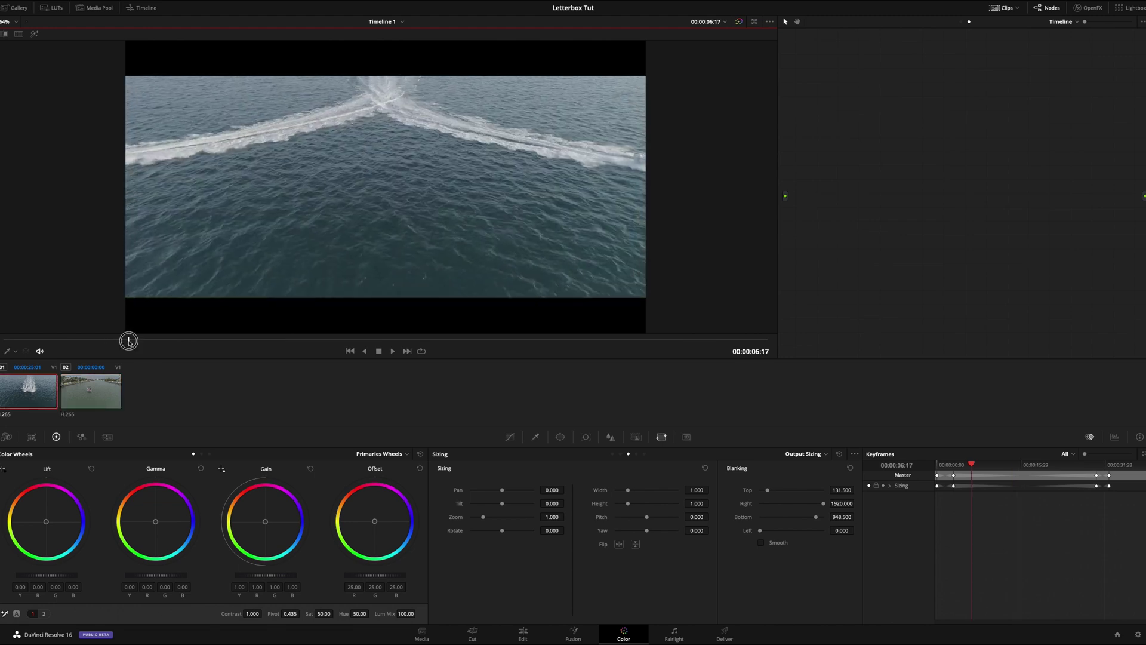
{"action": "left_click_drag", "start_coordinate": [128, 341], "coordinate": [216, 339]}
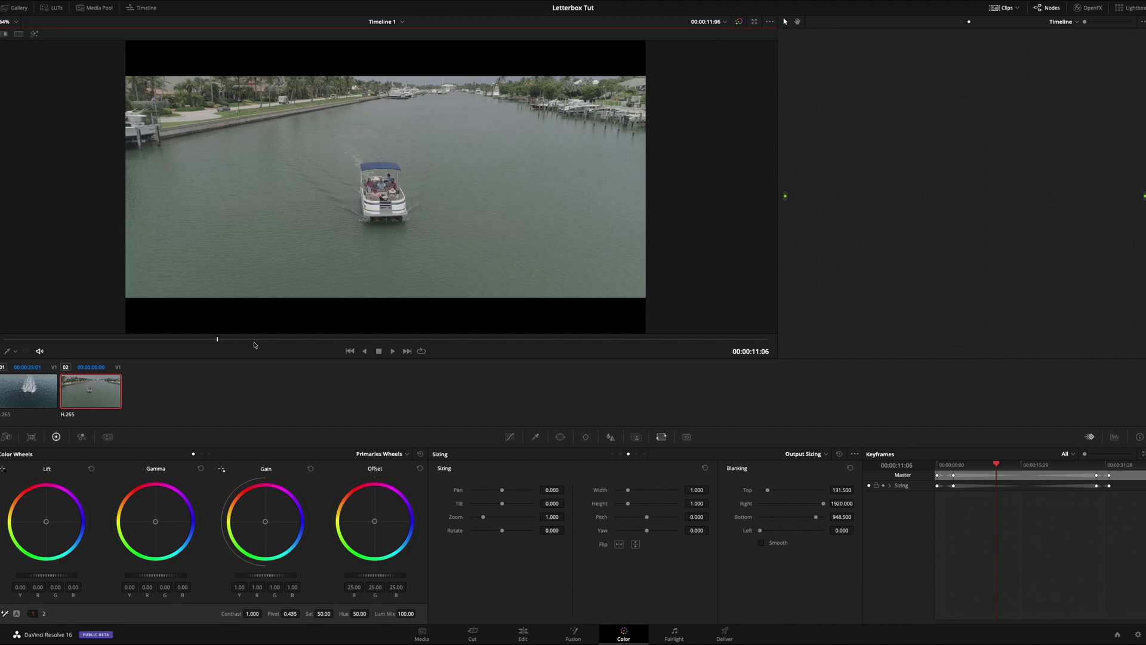
{"action": "left_click_drag", "start_coordinate": [251, 338], "coordinate": [264, 341]}
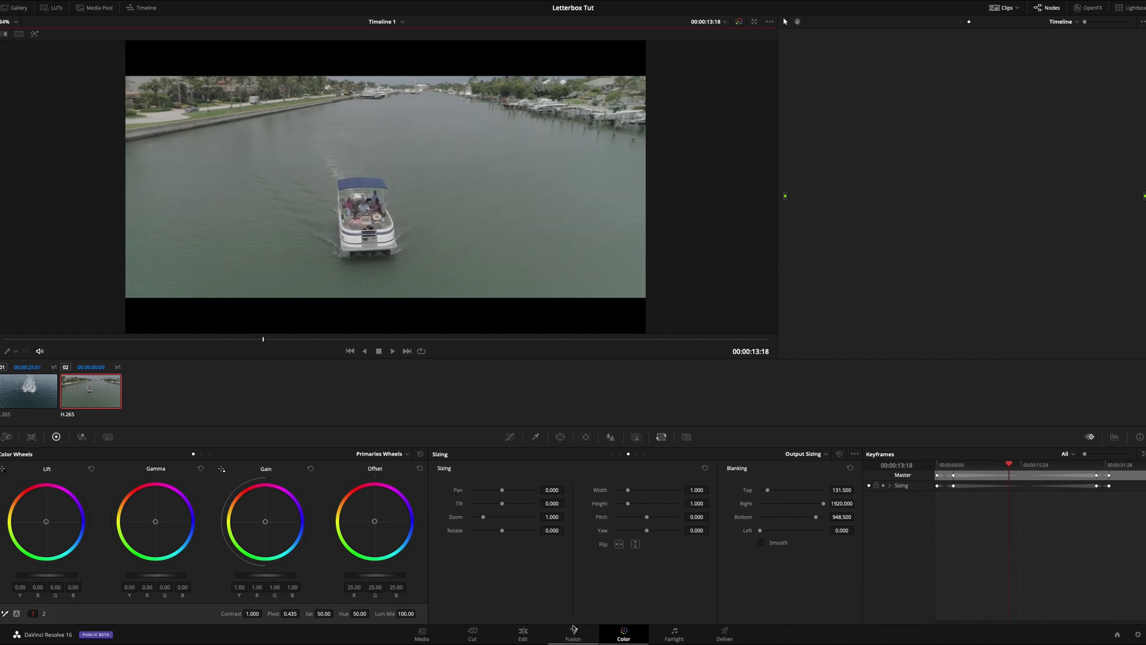
Step: On the Edit page, mark an out point in DJI_0001.MOV Subclip and insert it at 13:18
{"action": "left_click", "coordinate": [527, 637]}
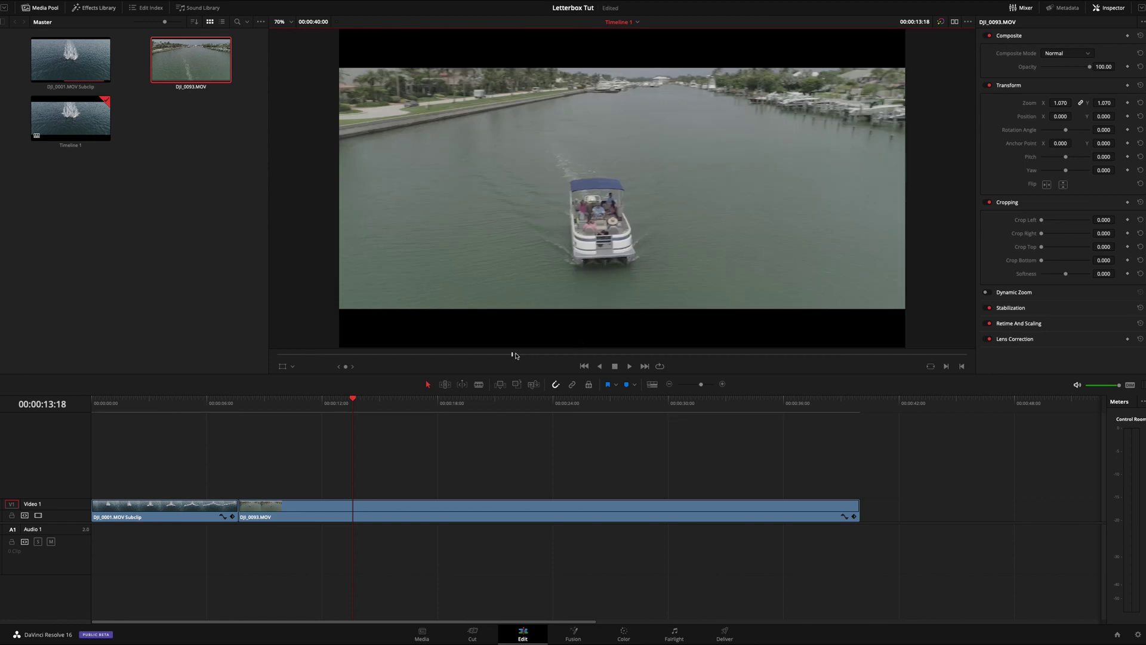
{"action": "left_click", "coordinate": [48, 75]}
{"action": "double_click", "coordinate": [66, 56]}
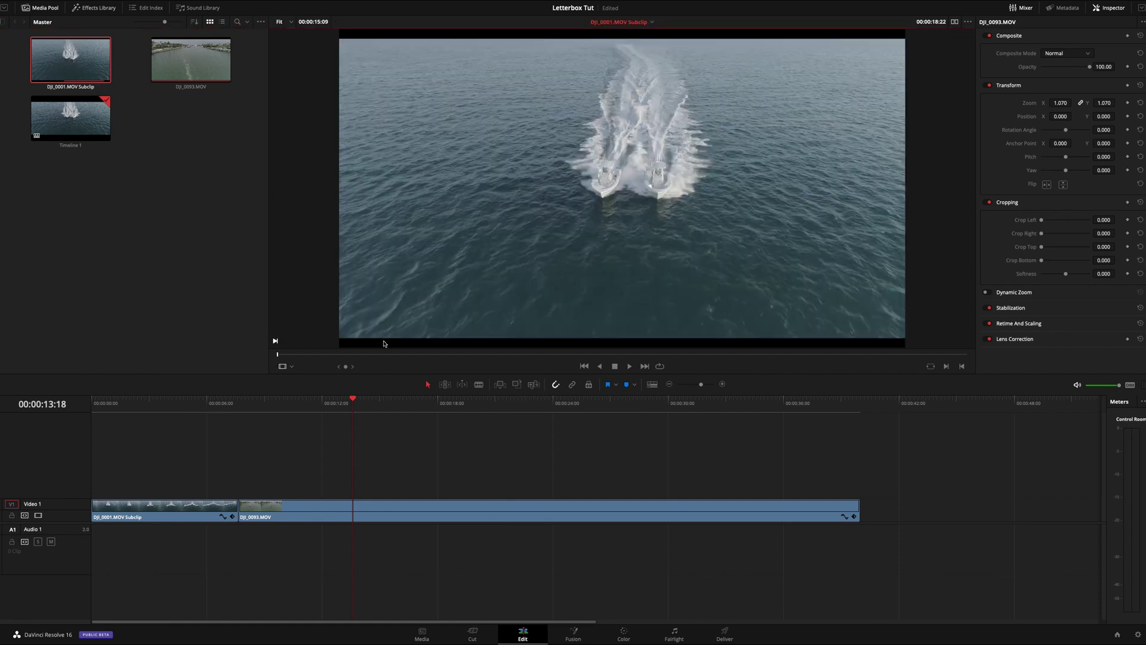
{"action": "left_click_drag", "start_coordinate": [341, 351], "coordinate": [465, 353]}
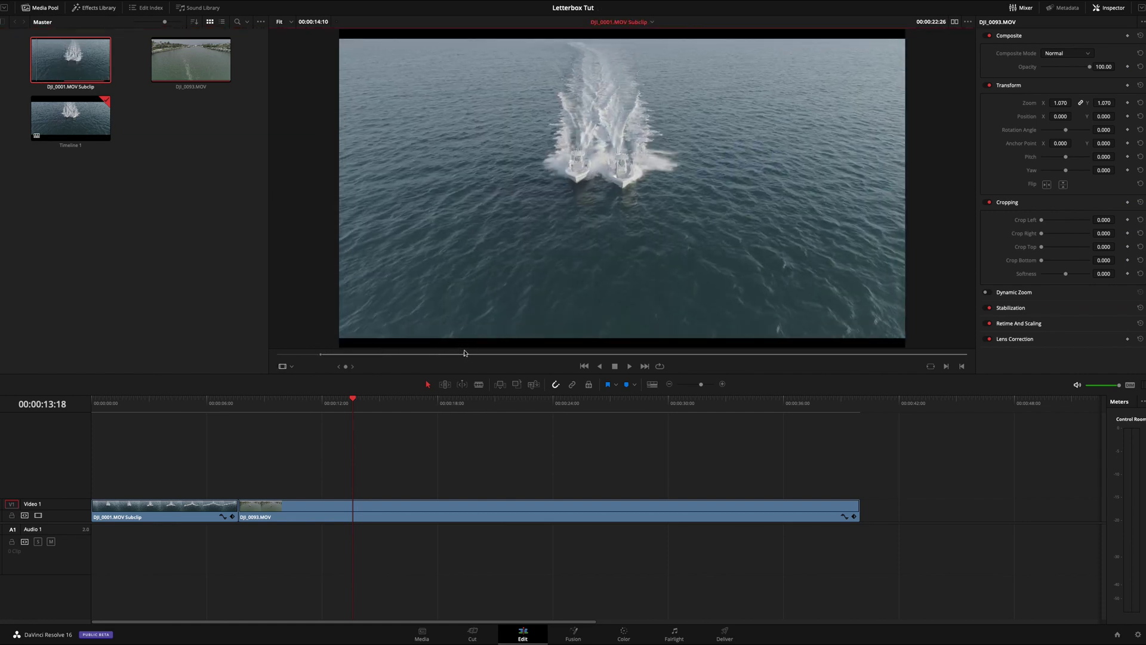
{"action": "key", "text": "o"}
{"action": "left_click_drag", "start_coordinate": [518, 219], "coordinate": [351, 514]}
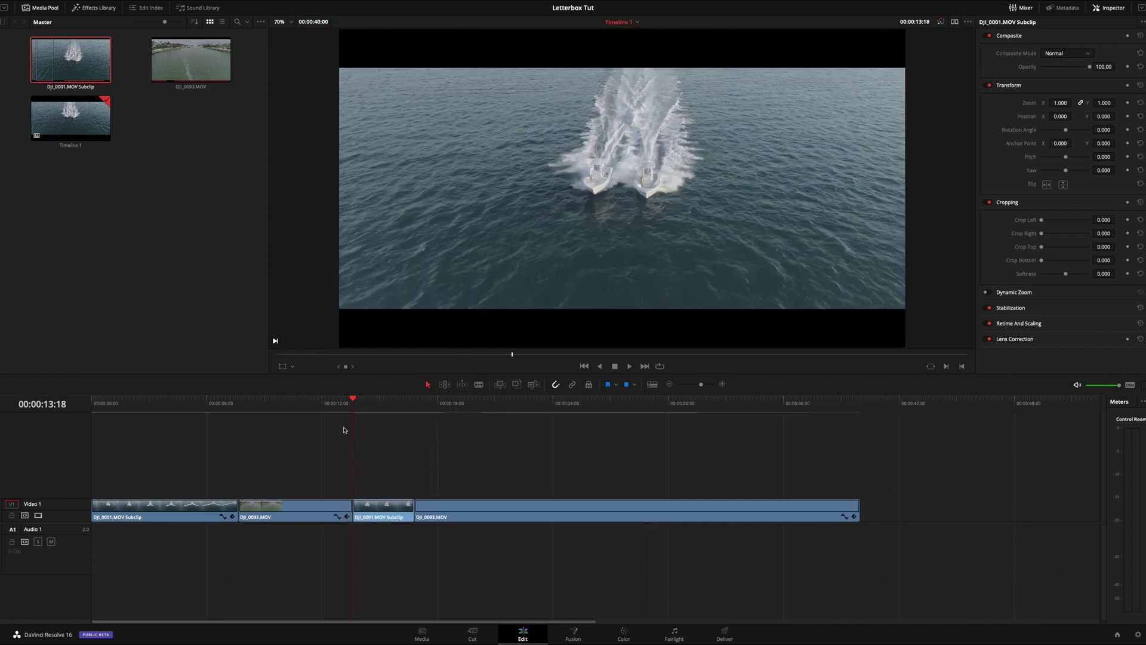
Step: Play back around 11:17 to review the inserted speedboat shot between the pontoon clips
{"action": "left_click", "coordinate": [315, 399]}
{"action": "key", "text": "space"}
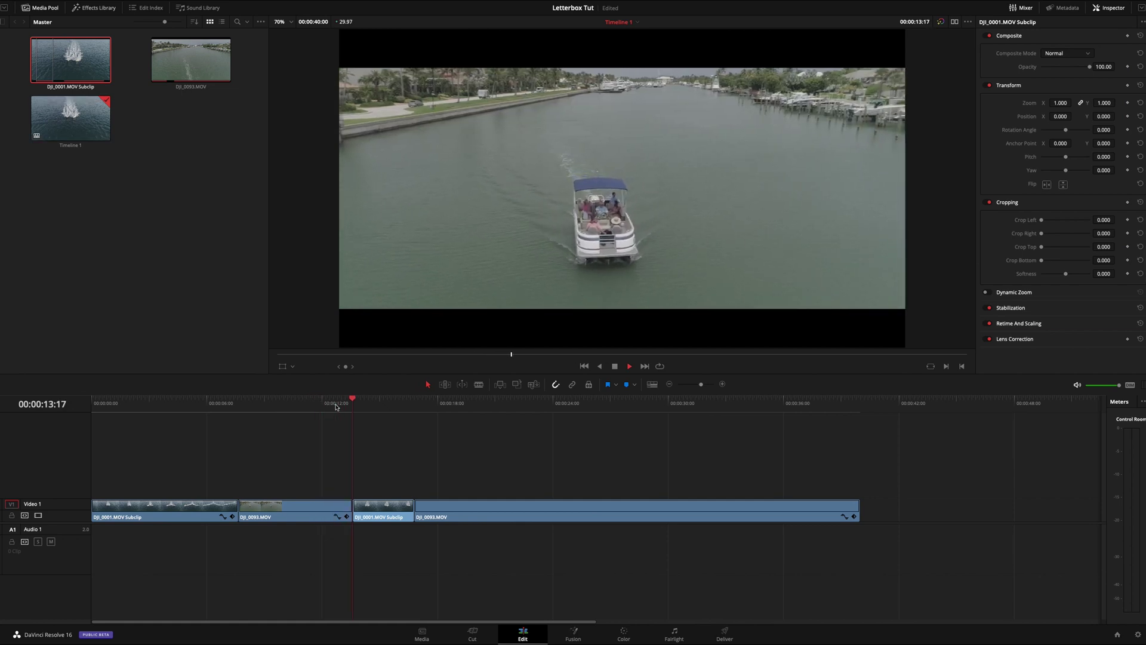
{"action": "key", "text": "space"}
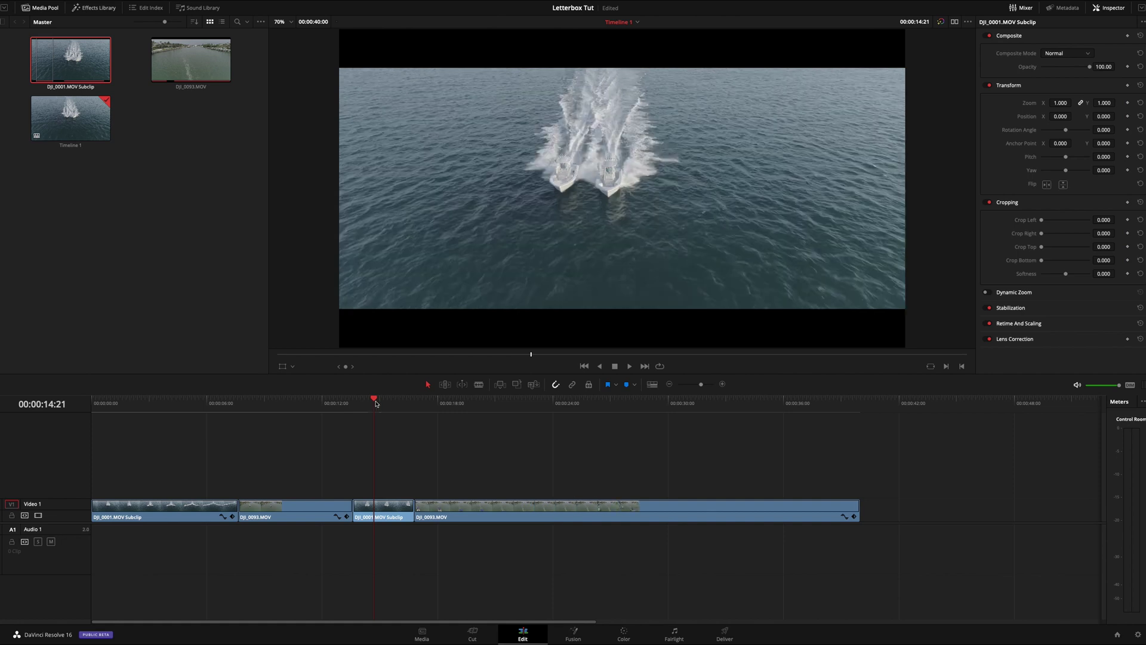
{"action": "left_click_drag", "start_coordinate": [376, 403], "coordinate": [283, 410]}
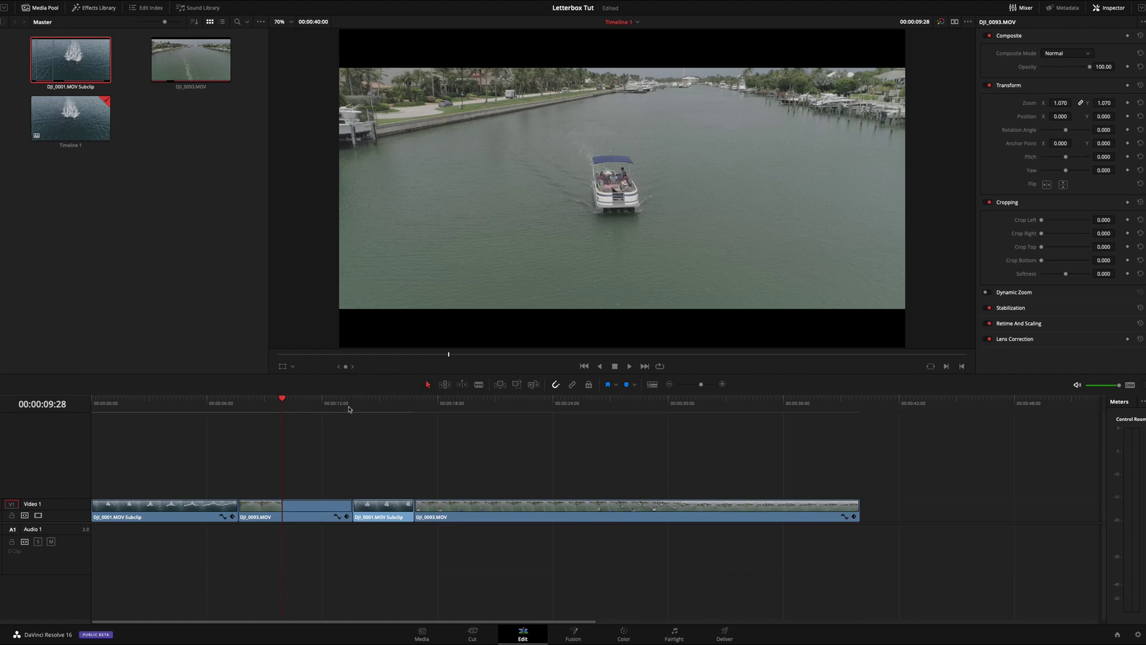
{"action": "left_click_drag", "start_coordinate": [349, 403], "coordinate": [393, 407]}
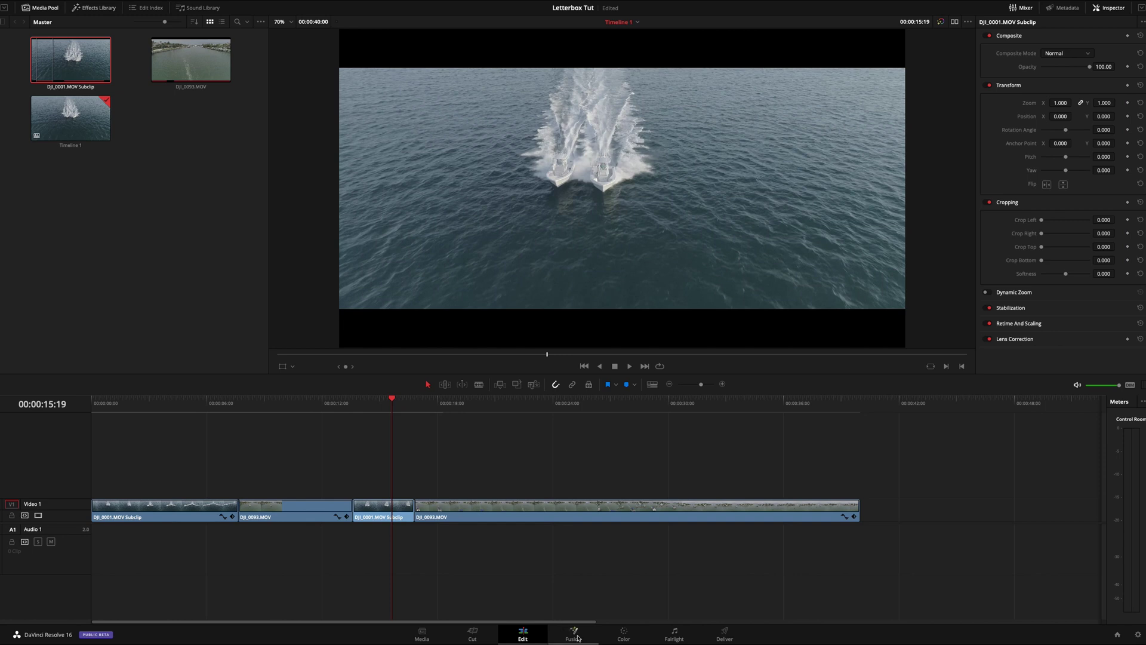
Step: Switch to the Color page and set the node editor to Timeline mode
{"action": "left_click", "coordinate": [624, 634]}
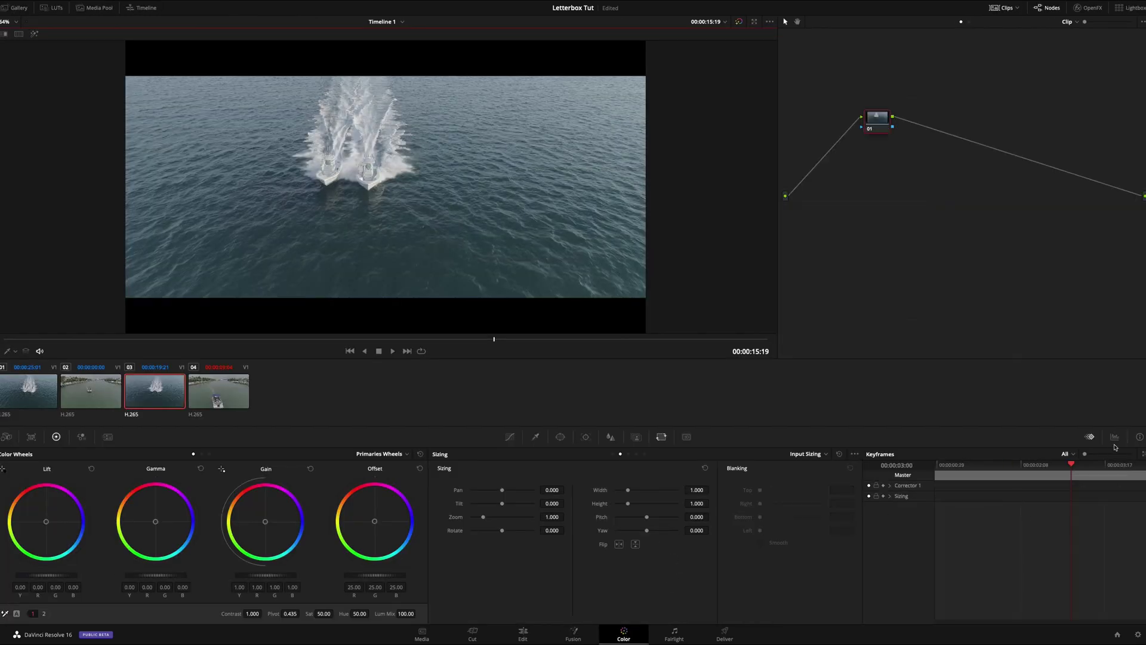
{"action": "left_click", "coordinate": [1067, 22]}
{"action": "left_click", "coordinate": [1075, 43]}
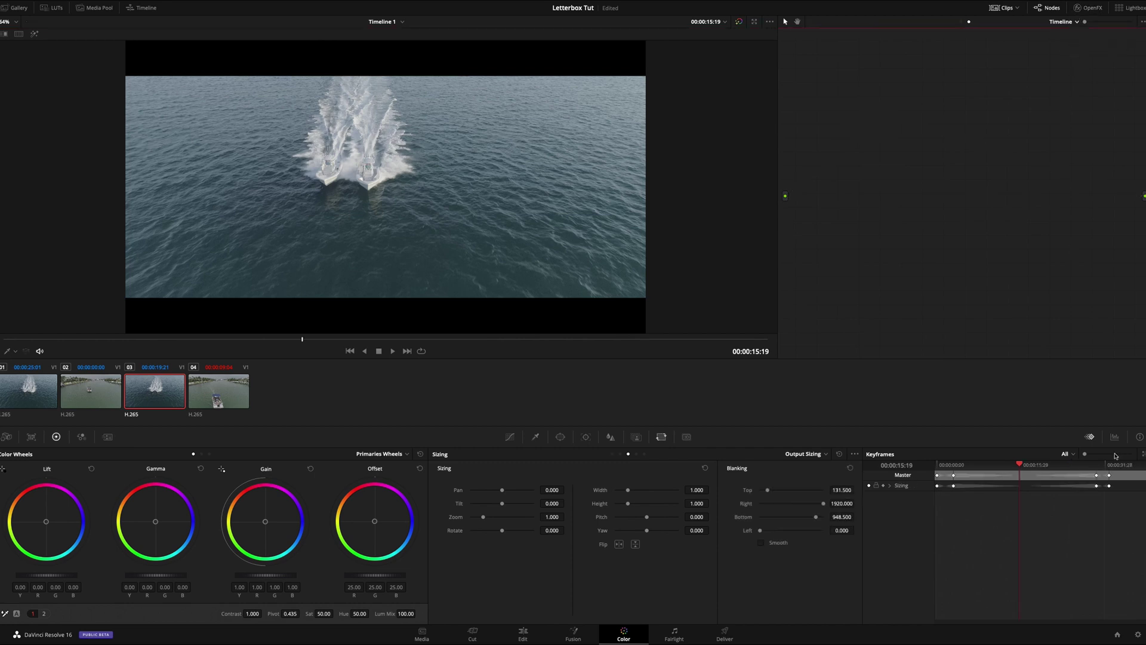
Step: Delete all the timeline's blanking keyframes, then go back to the Edit page
{"action": "left_click", "coordinate": [1142, 453]}
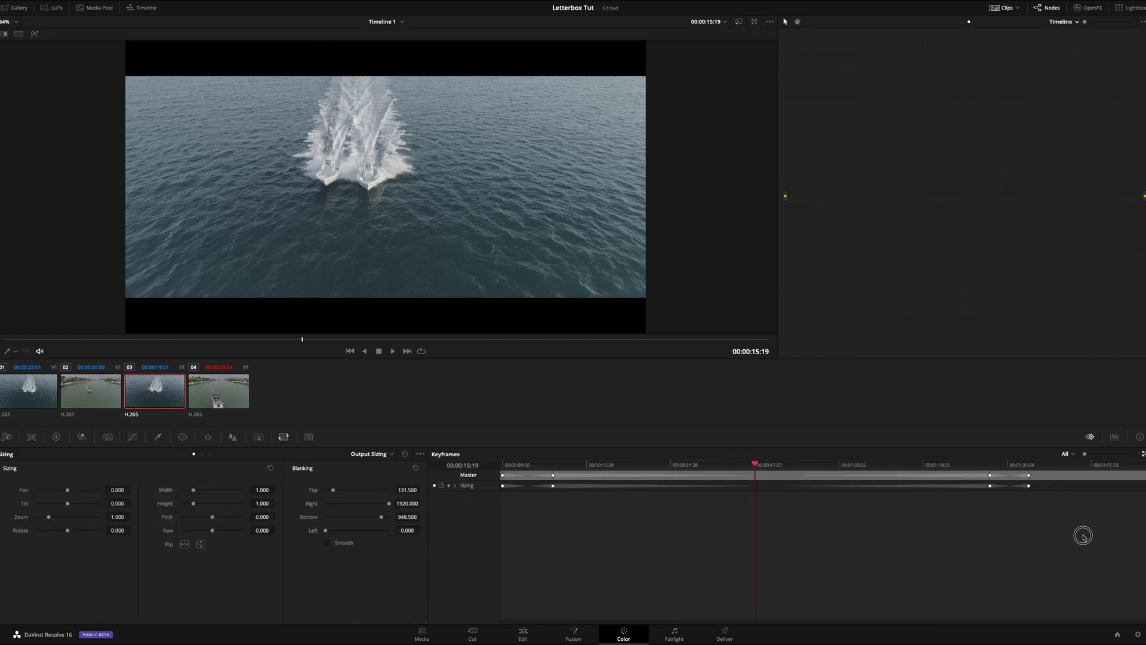
{"action": "left_click_drag", "start_coordinate": [1092, 535], "coordinate": [485, 465]}
{"action": "key", "text": "Delete"}
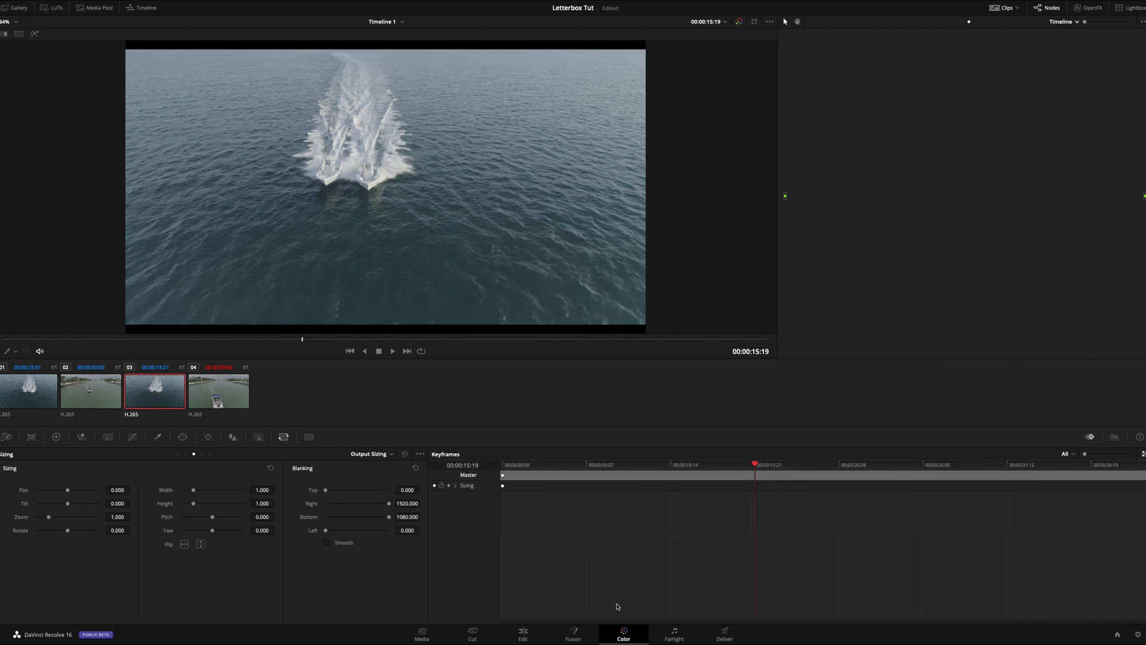
{"action": "left_click", "coordinate": [523, 637]}
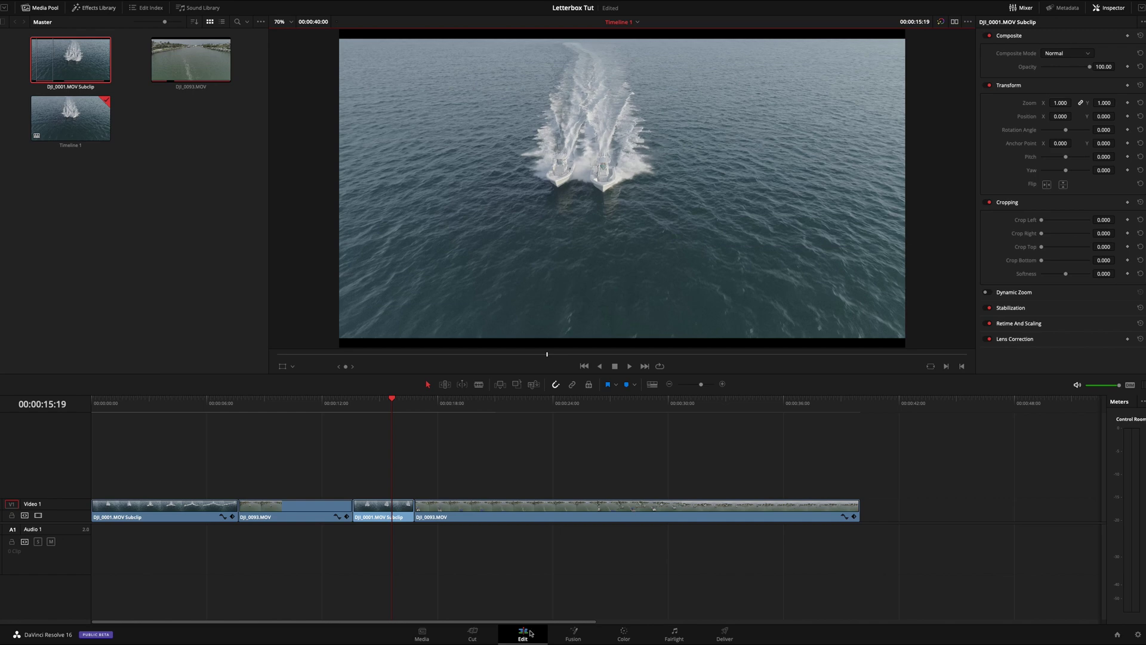
Step: Scrub back to the diverging boats shot and apply the 2.35 output blanking preset
{"action": "left_click", "coordinate": [273, 404]}
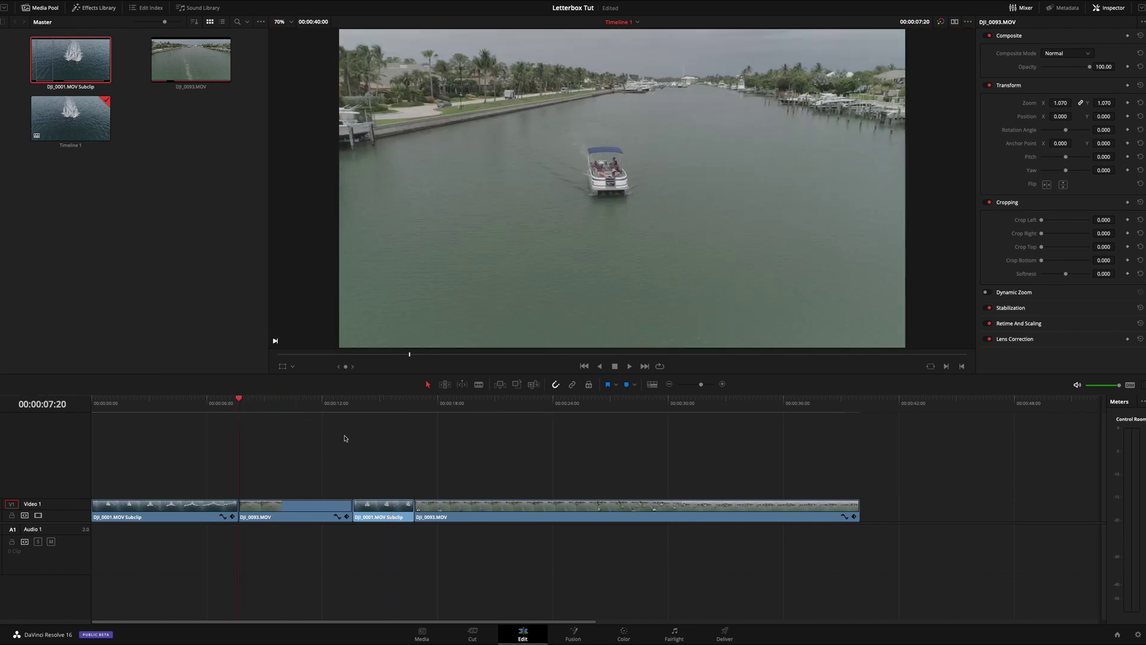
{"action": "left_click_drag", "start_coordinate": [247, 403], "coordinate": [154, 401]}
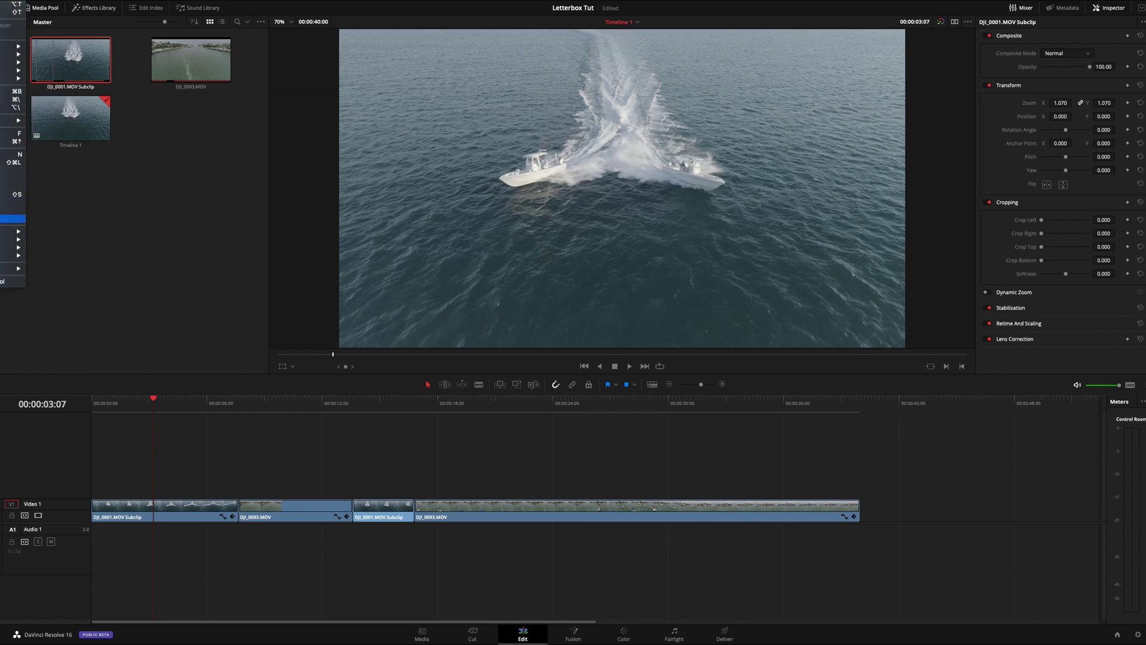
{"action": "mouse_move", "coordinate": [12, 268]}
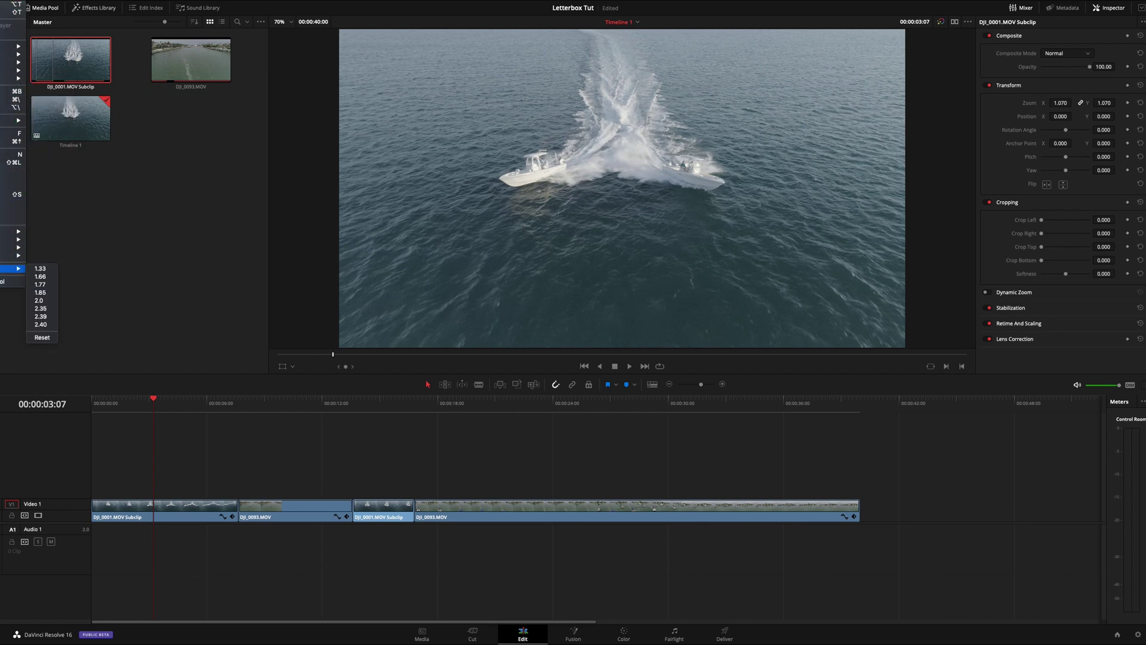
{"action": "left_click", "coordinate": [49, 310]}
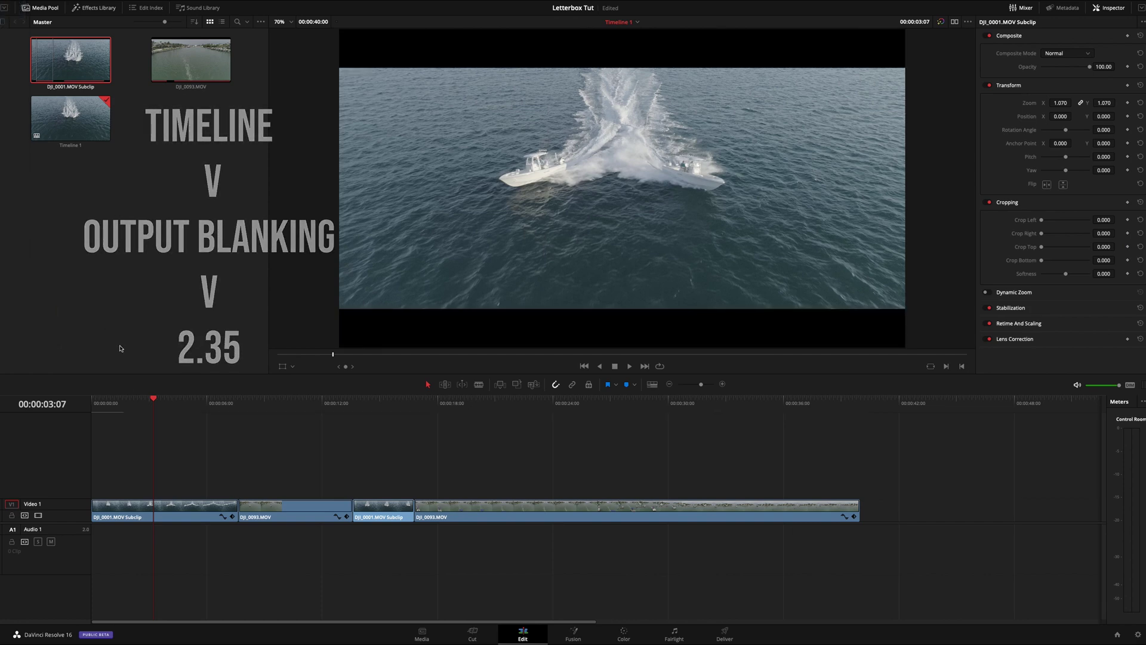
Step: Review the 2.35 letterbox across the clips, then undo the speedboat insert
{"action": "left_click_drag", "start_coordinate": [257, 403], "coordinate": [508, 404]}
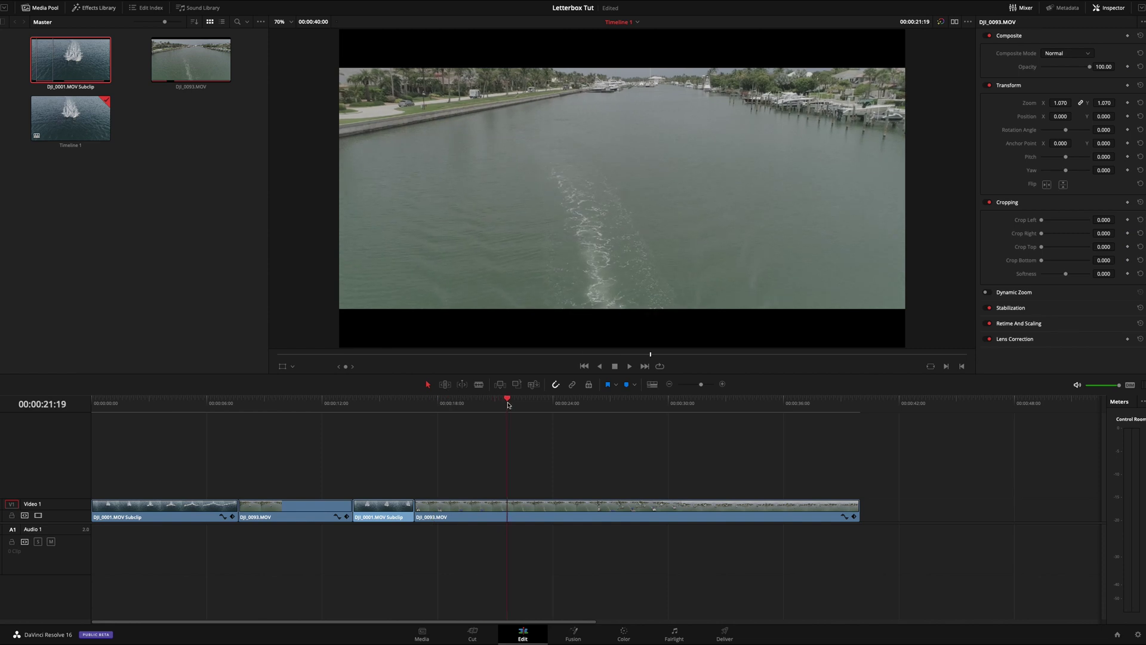
{"action": "left_click_drag", "start_coordinate": [508, 405], "coordinate": [102, 414]}
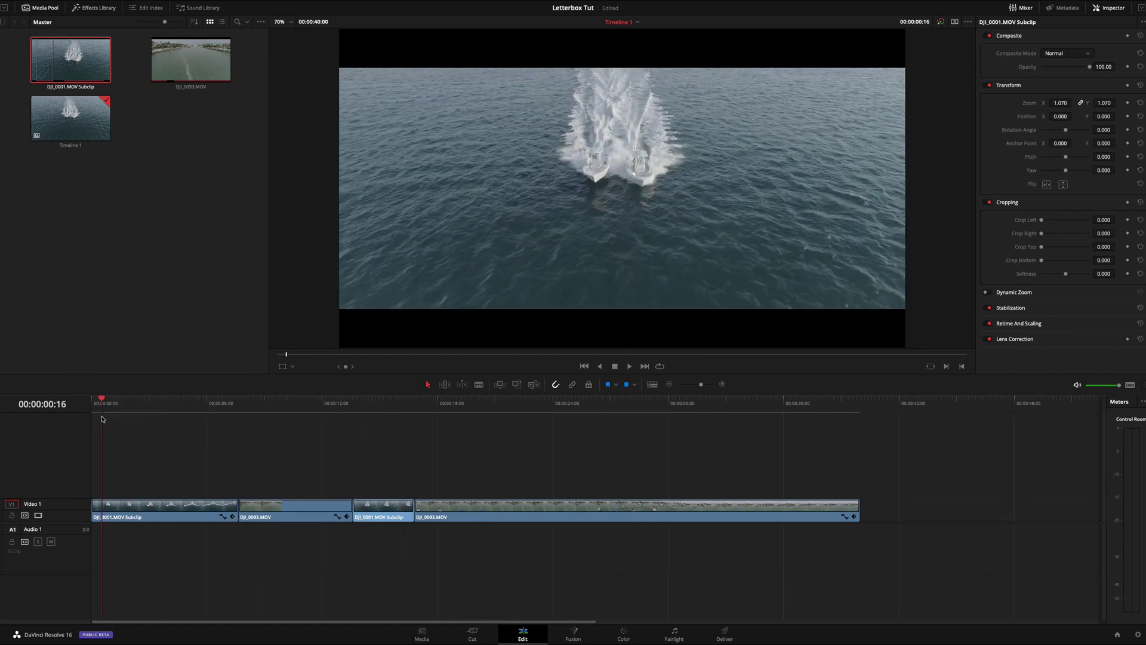
{"action": "key", "text": "ctrl+z"}
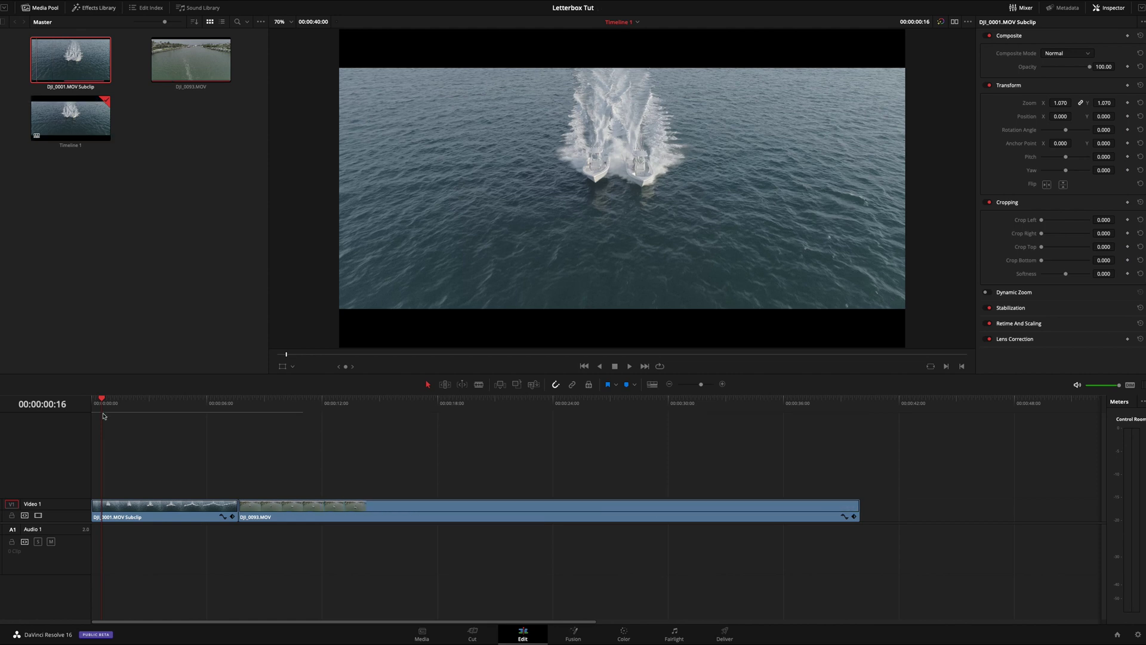
Step: Reset the output blanking to full frame and play the timeline from the start
{"action": "left_click_drag", "start_coordinate": [123, 398], "coordinate": [133, 399]}
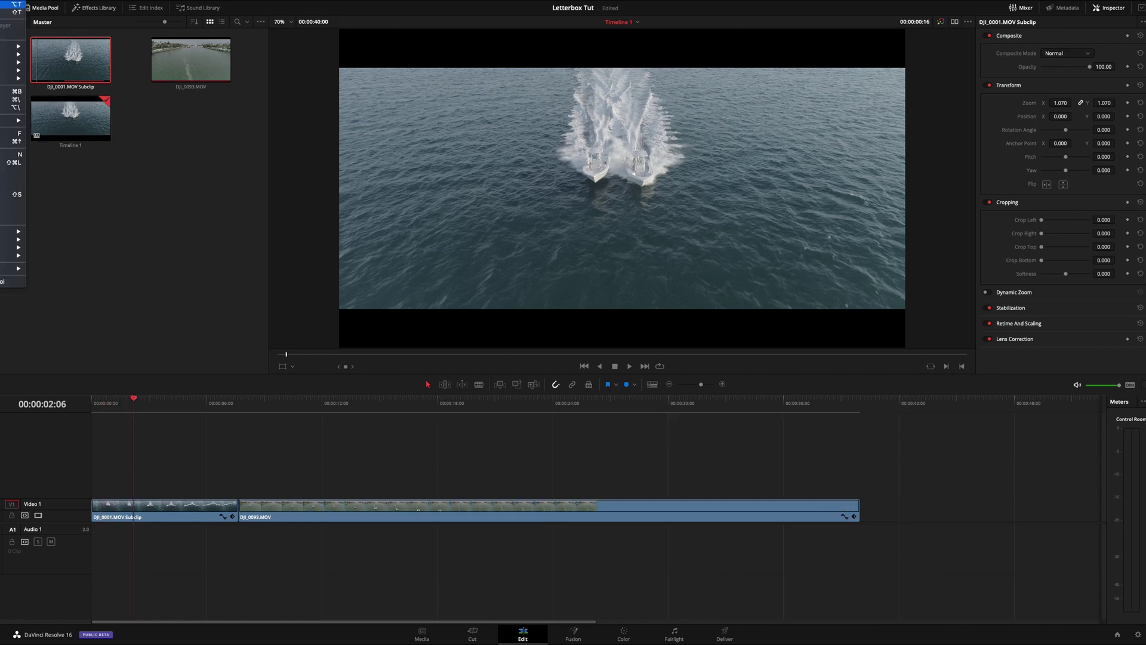
{"action": "left_click", "coordinate": [6, 1]}
{"action": "mouse_move", "coordinate": [18, 268]}
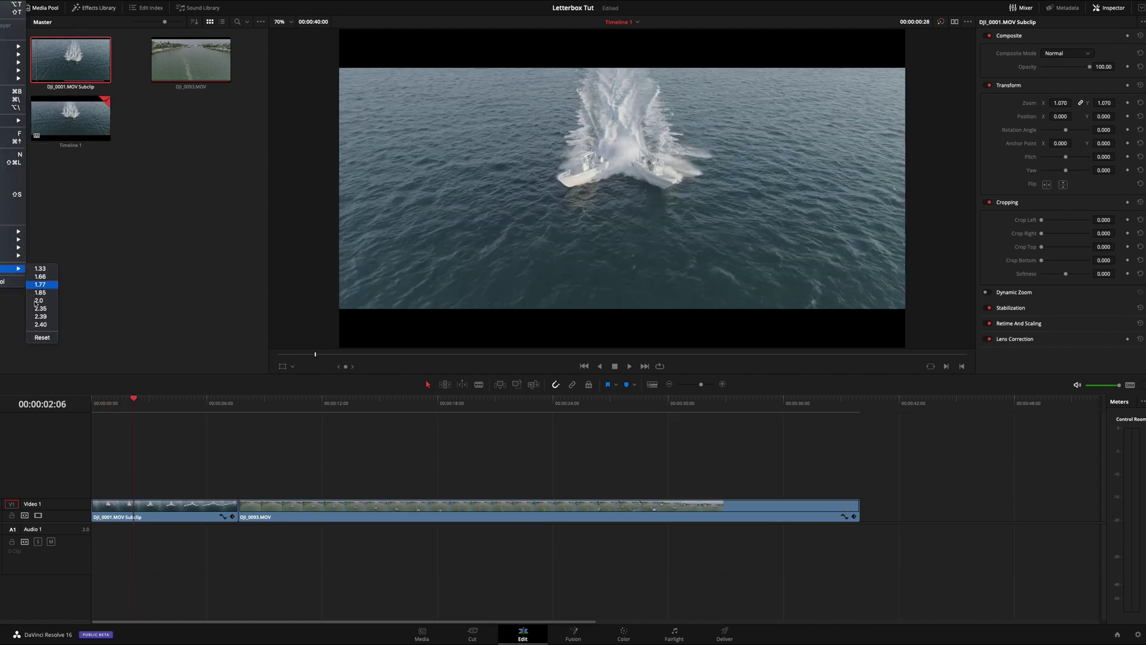
{"action": "left_click", "coordinate": [39, 339]}
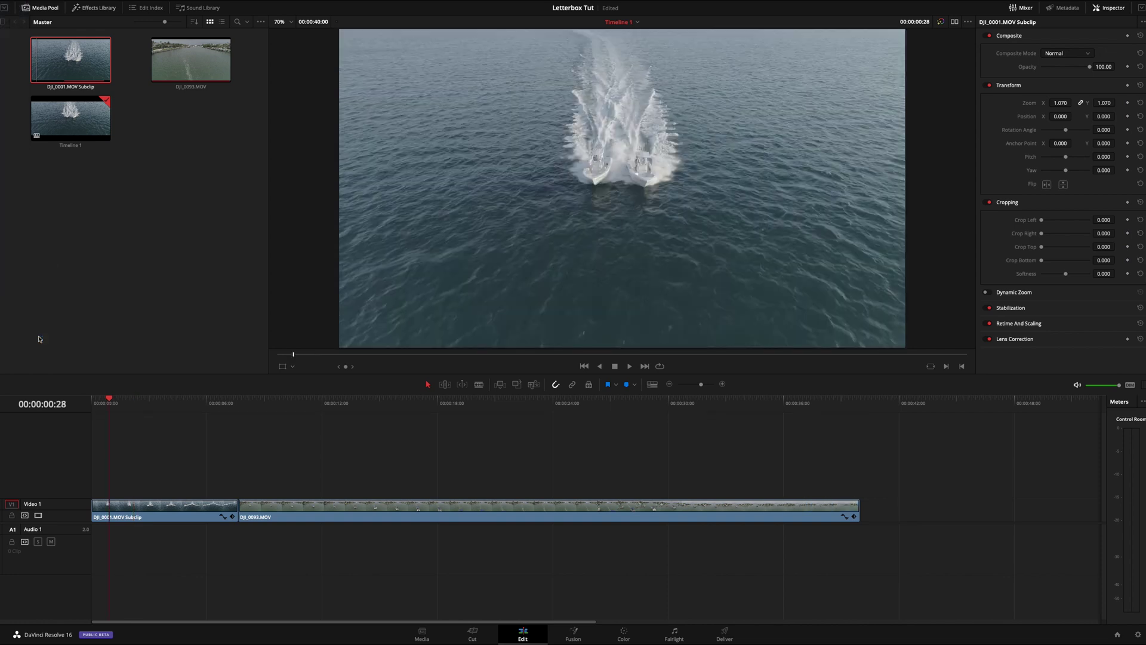
{"action": "left_click", "coordinate": [85, 404]}
{"action": "key", "text": "space"}
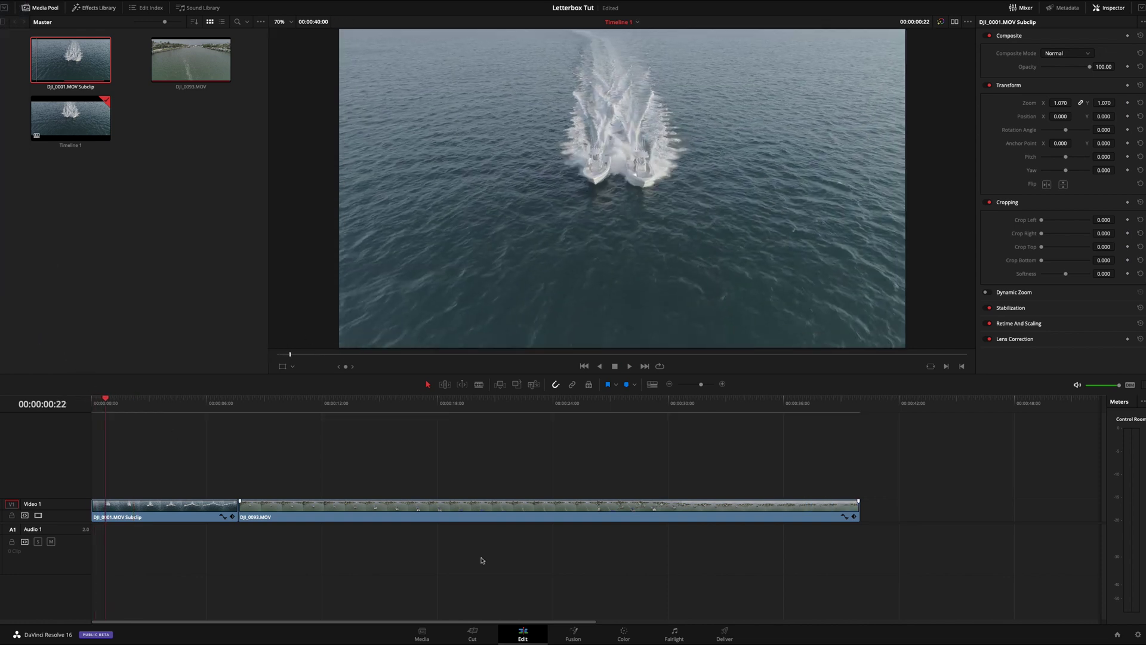